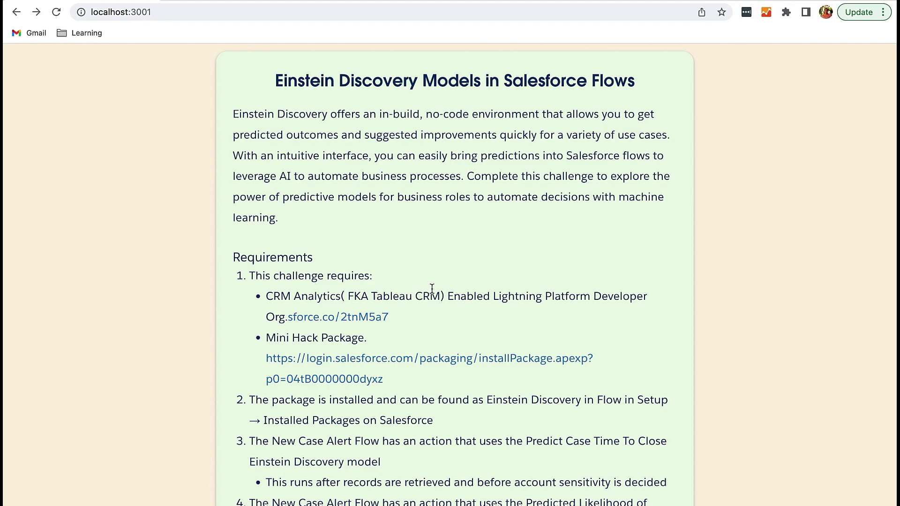
Step: Open the CRM Analytics developer org link from the challenge requirements in a new tab and review the sign-up form's fields
scroll(432, 288, down, 3)
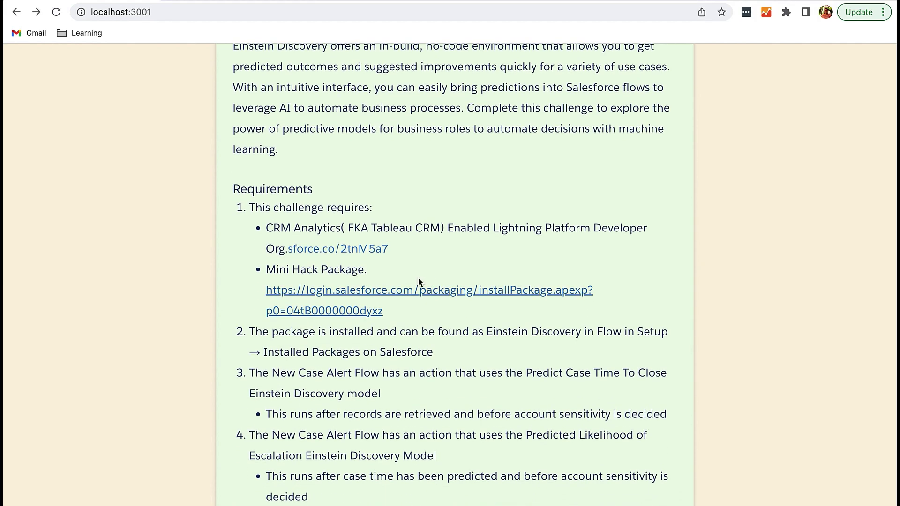
right_click(365, 249)
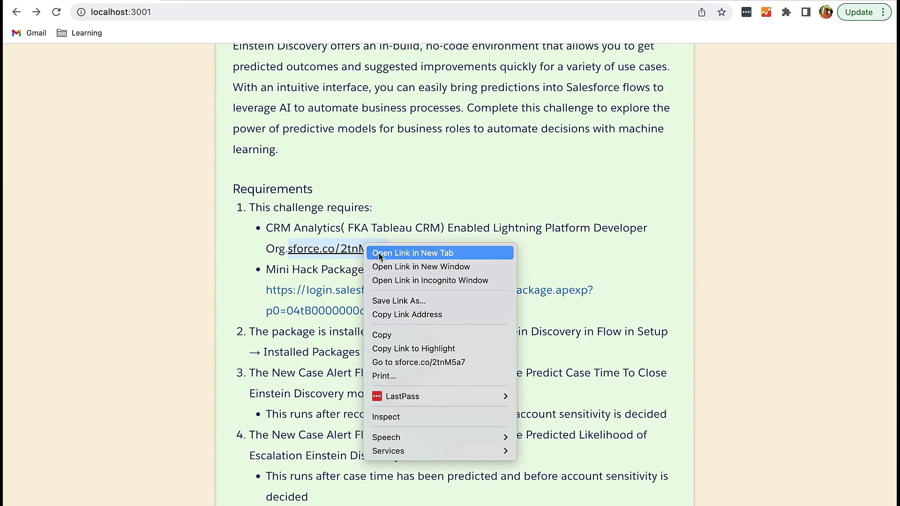
click(380, 253)
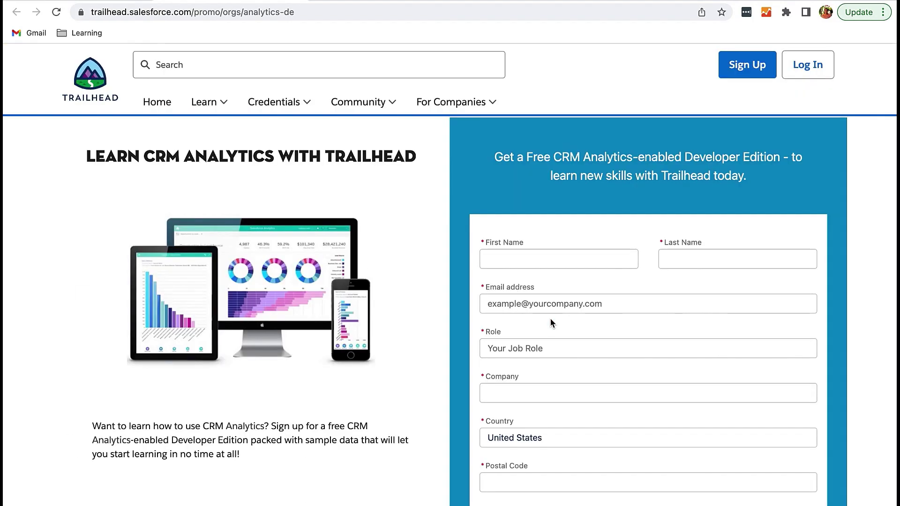
scroll(622, 296, down, 4)
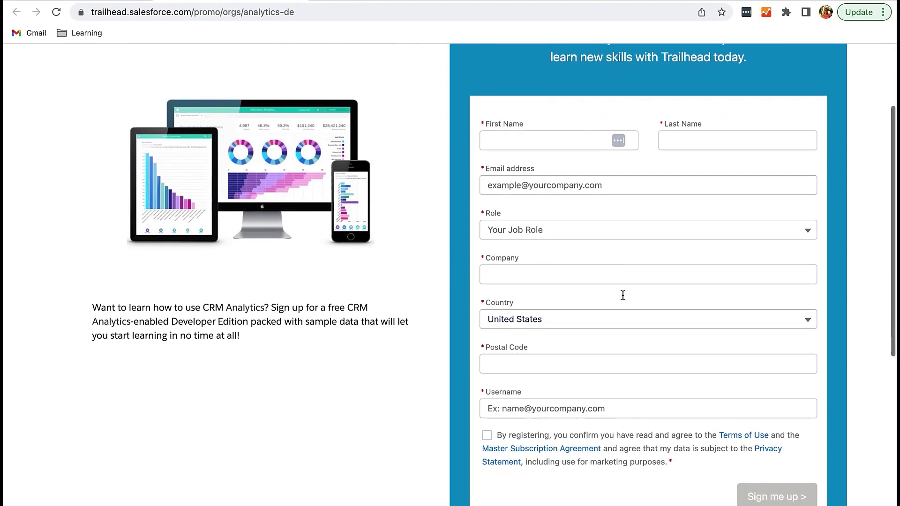
scroll(622, 295, down, 1)
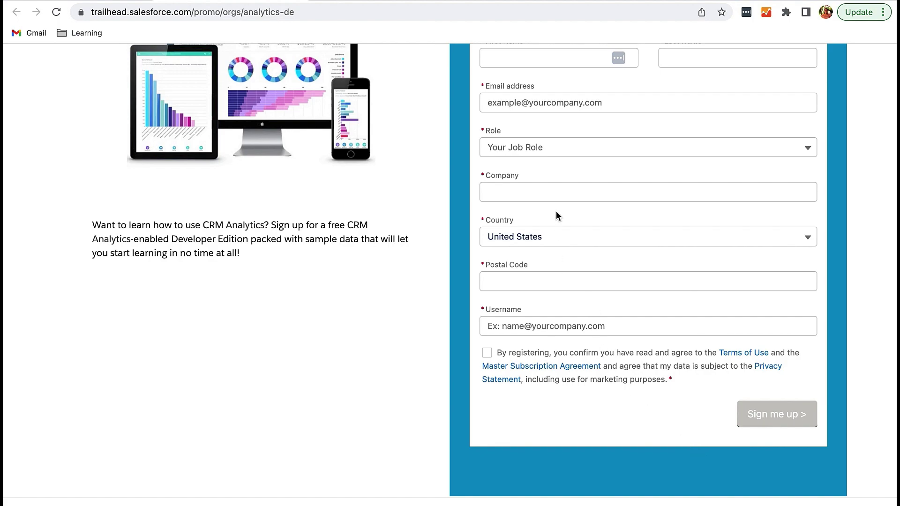
scroll(556, 213, up, 2)
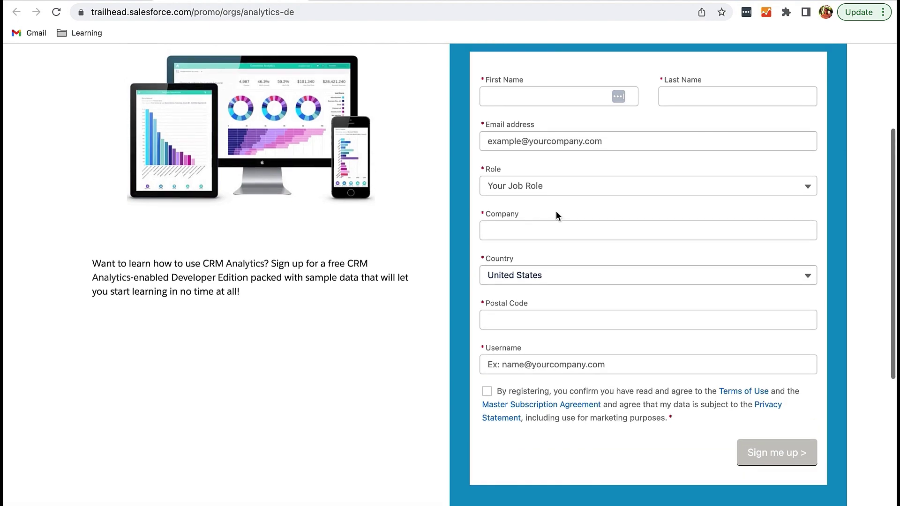
Step: Revisit the challenge requirements, switch to the org's Analytics Studio, and open Model Manager
key(ctrl+Tab)
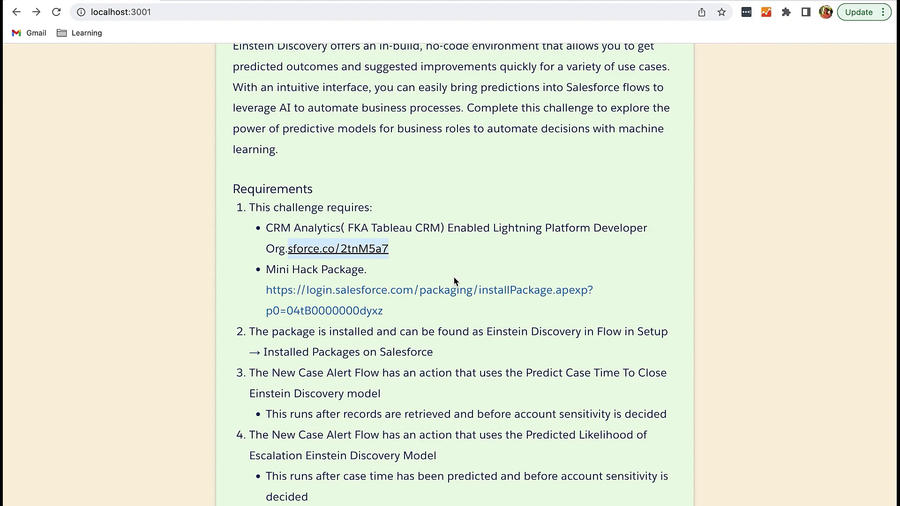
scroll(454, 281, down, 1)
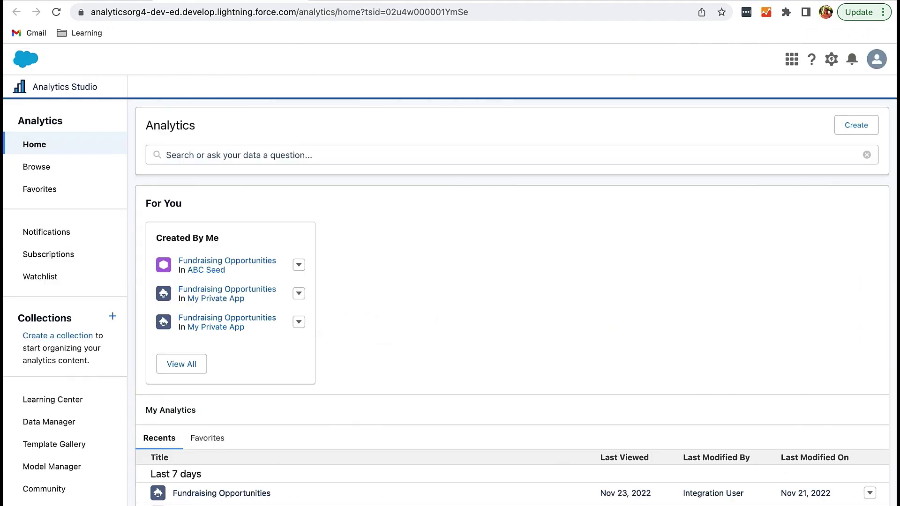
scroll(294, 155, down, 5)
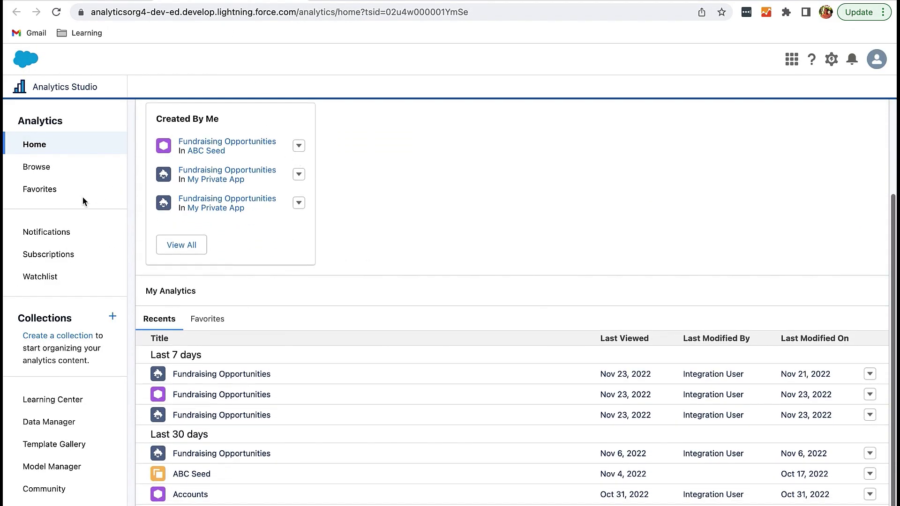
click(65, 470)
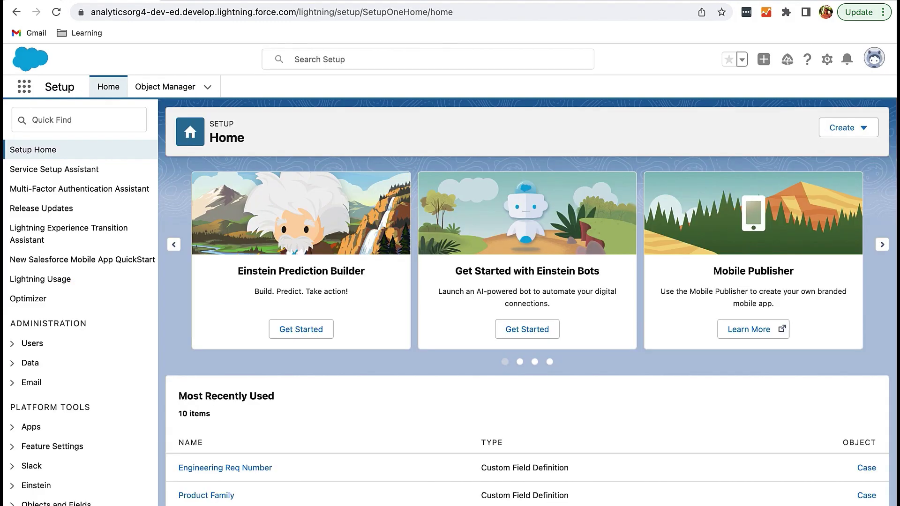
Step: Search Setup for "flow", go to Flows, and open the New Case Alert Flow
click(75, 120)
text(flow)
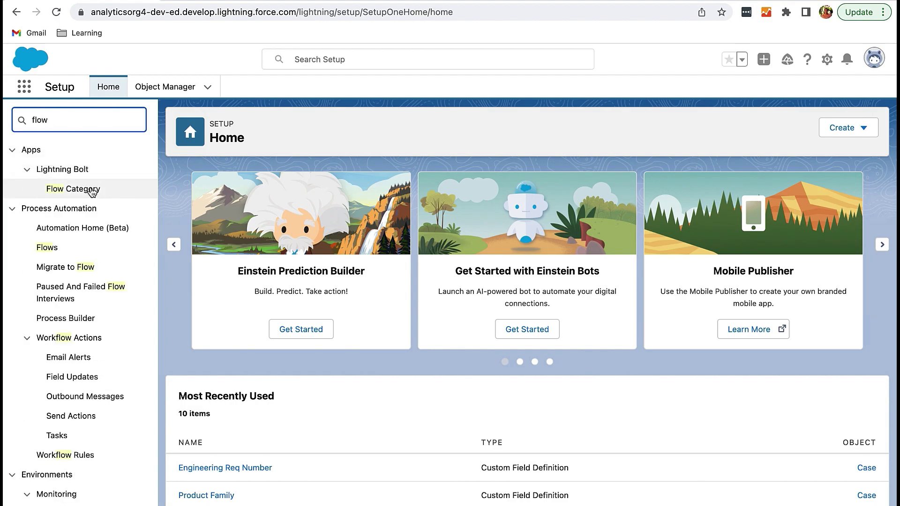
click(50, 248)
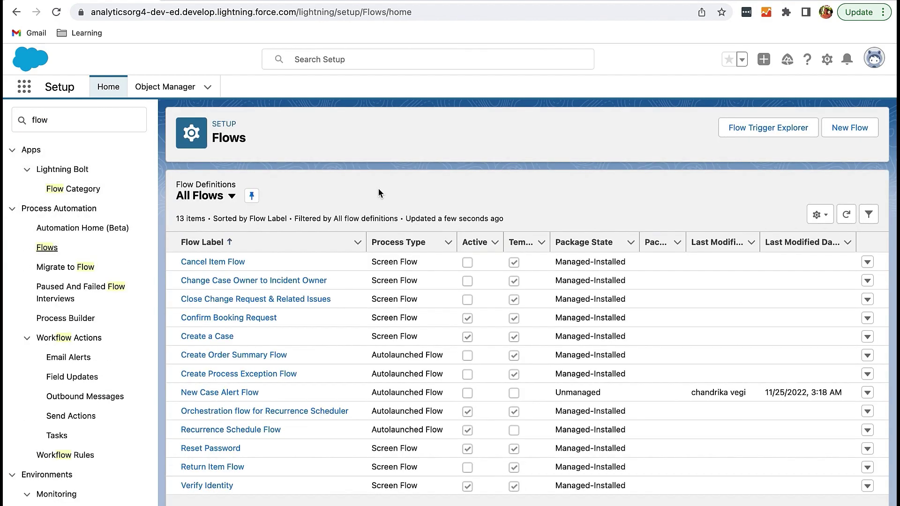
click(220, 396)
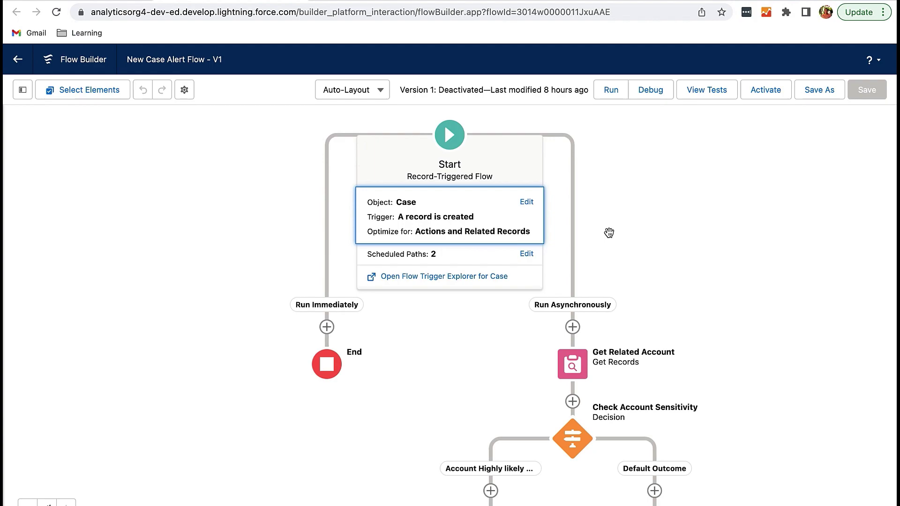
Step: Review the flow's layout and inspect the object and filter settings of the Get Related Account element
drag(641, 240, 641, 207)
scroll(645, 221, down, 5)
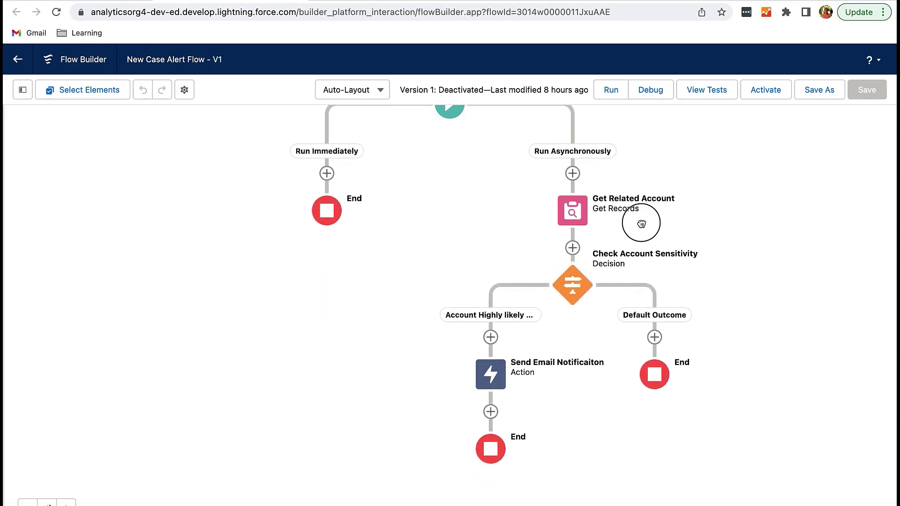
drag(717, 195, 717, 253)
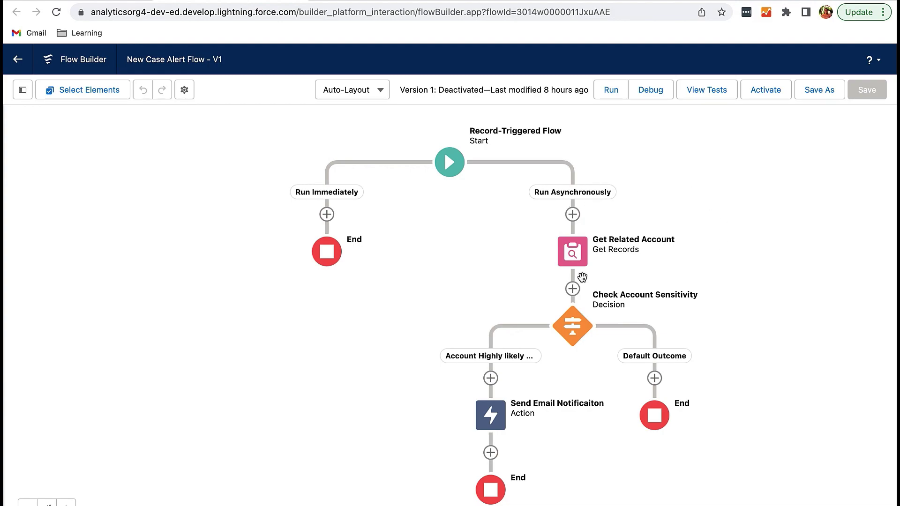
click(573, 257)
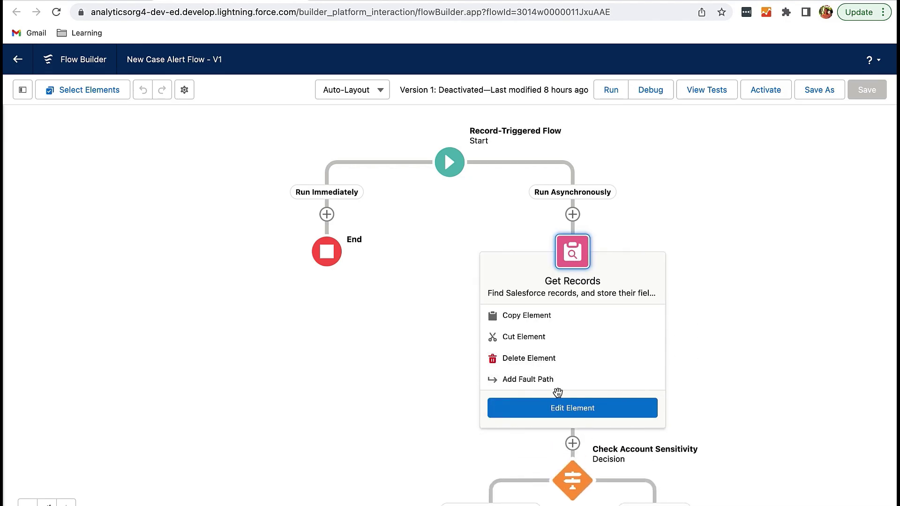
click(559, 408)
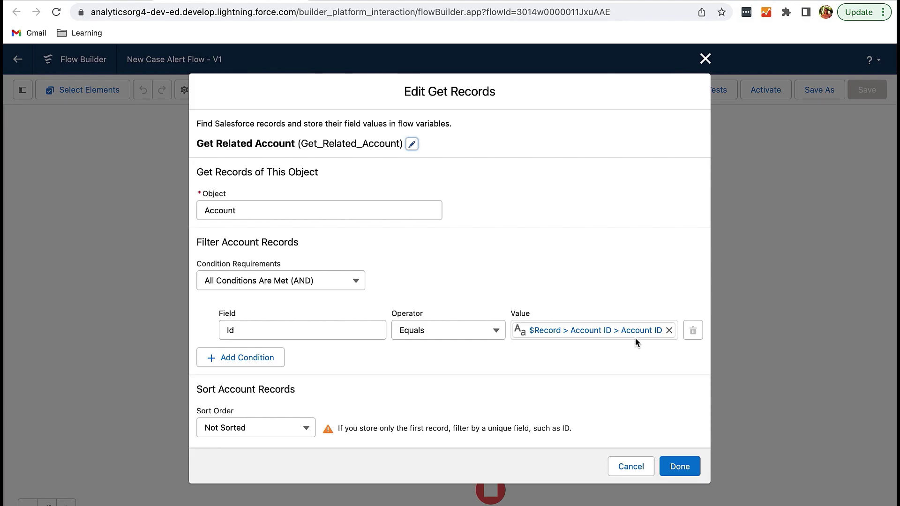
click(684, 466)
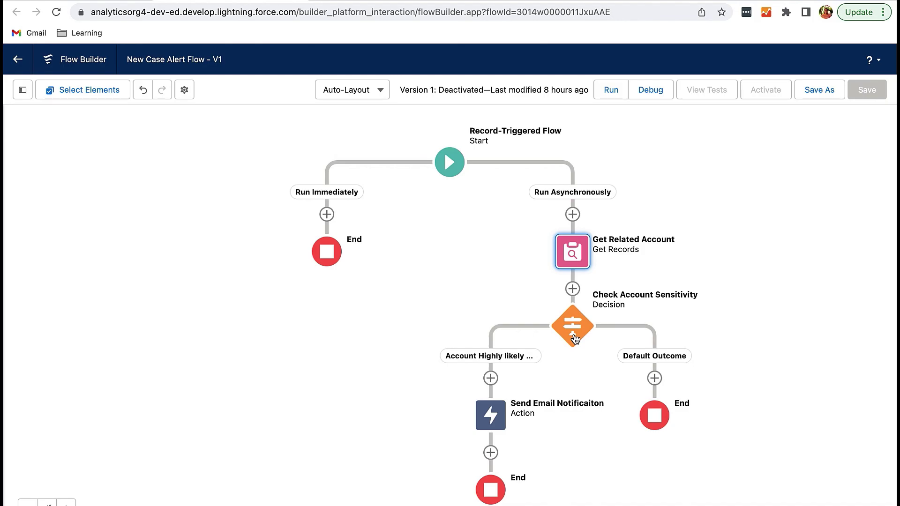
Step: Inspect the outcome conditions of the Check Account Sensitivity decision and close its settings
click(575, 337)
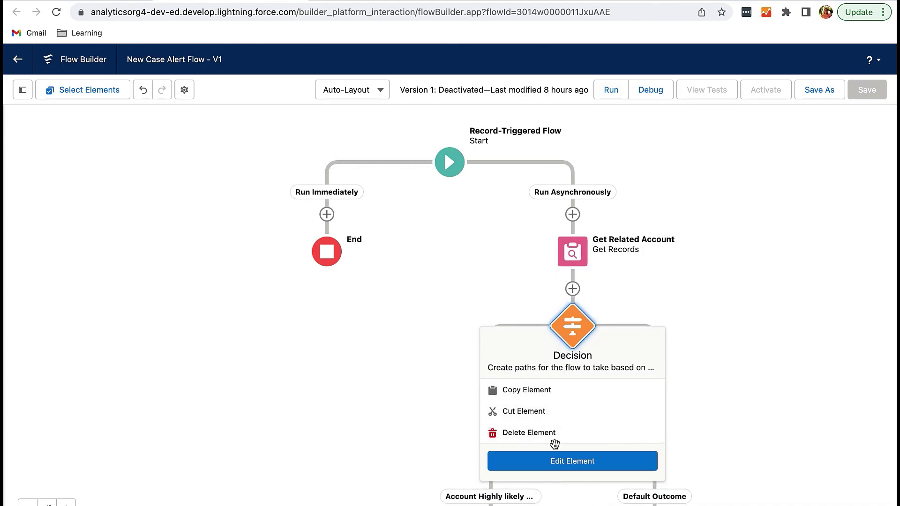
click(558, 462)
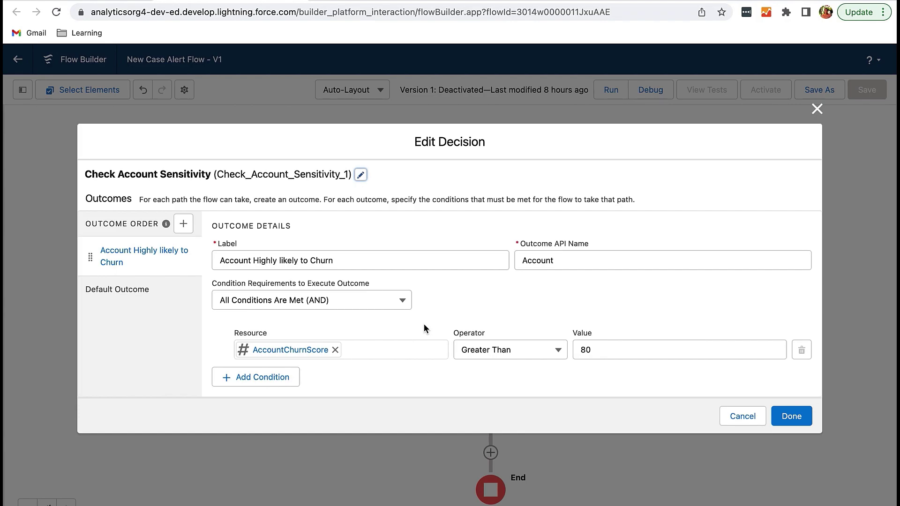
click(792, 417)
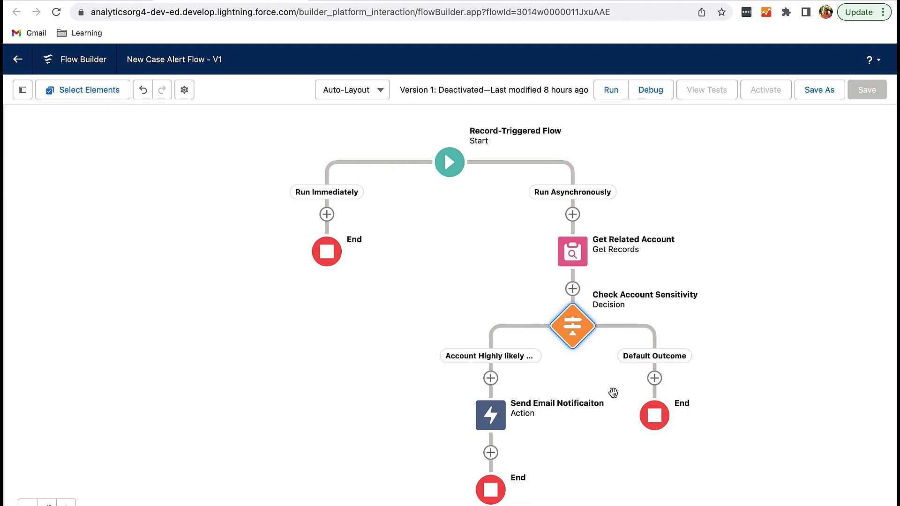
Step: Read the remaining challenge requirements for the flow's prediction actions and decision, and return to the flow
key(ctrl+Tab)
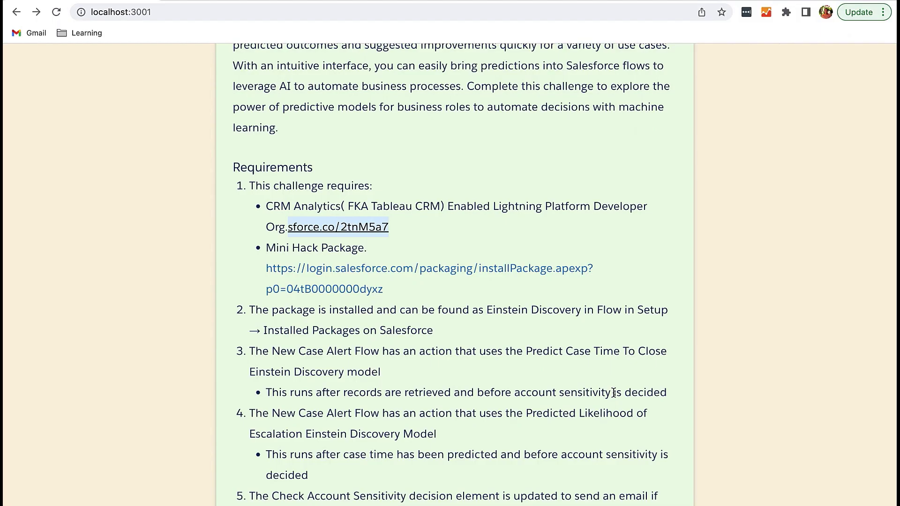
scroll(614, 392, down, 5)
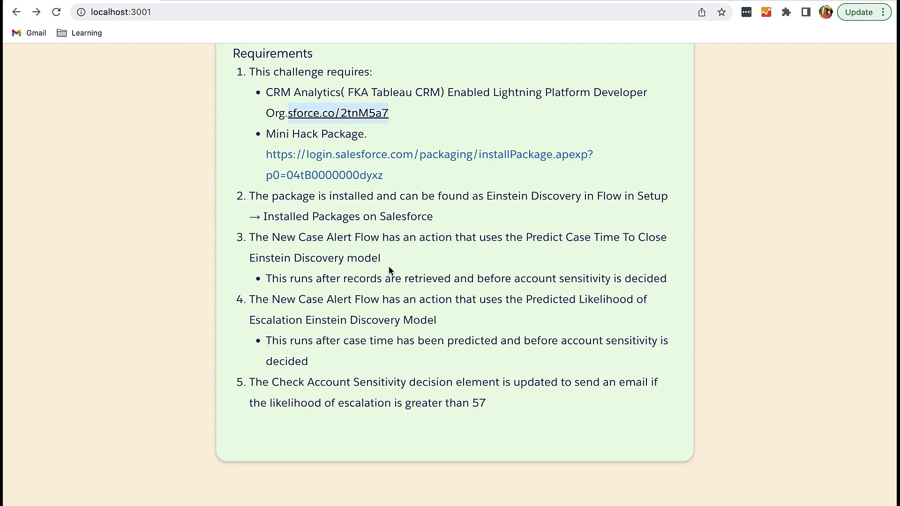
key(ctrl+Right)
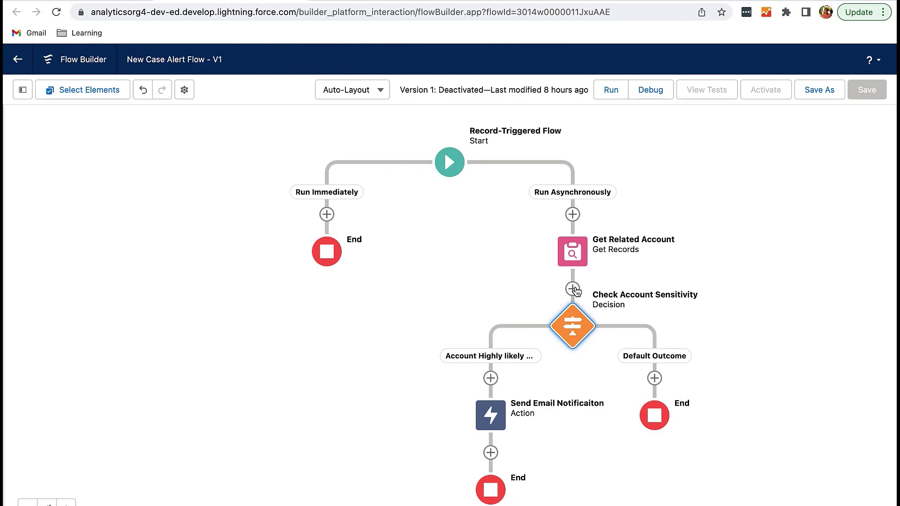
Step: Add the Einstein Discovery action Predicted Case Time To Close between Get Related Account and Check Account Sensitivity
click(574, 290)
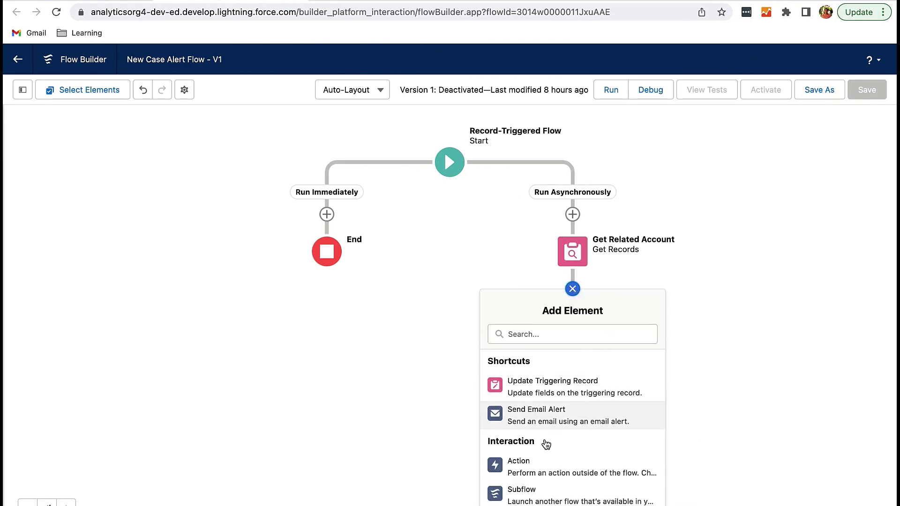
click(531, 465)
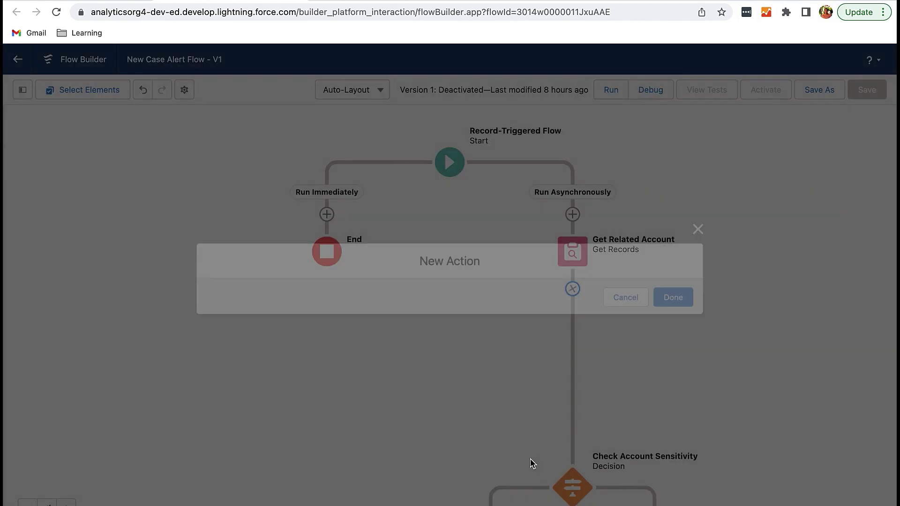
scroll(218, 297, down, 3)
scroll(217, 296, down, 6)
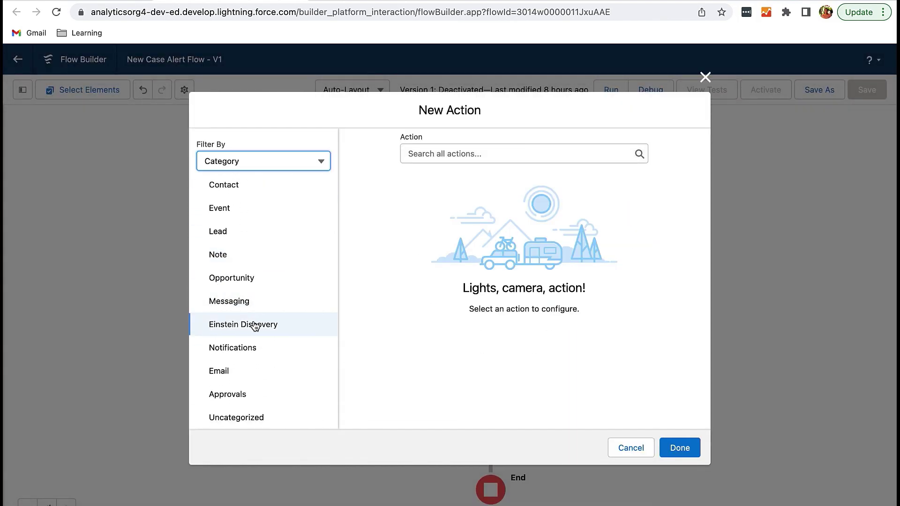
click(254, 325)
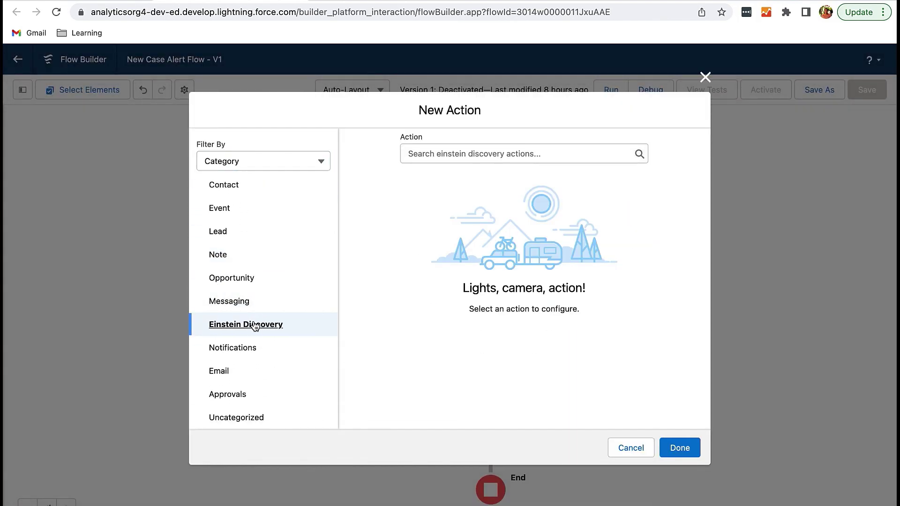
click(431, 157)
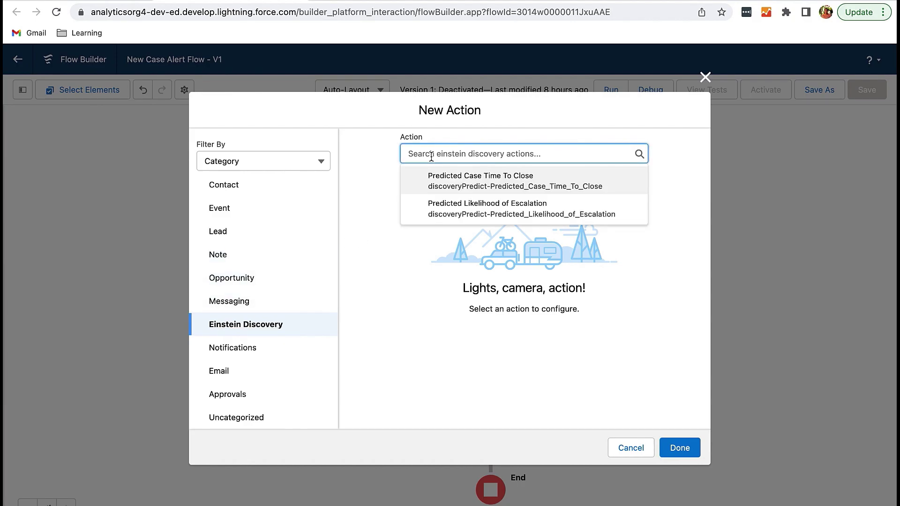
click(478, 181)
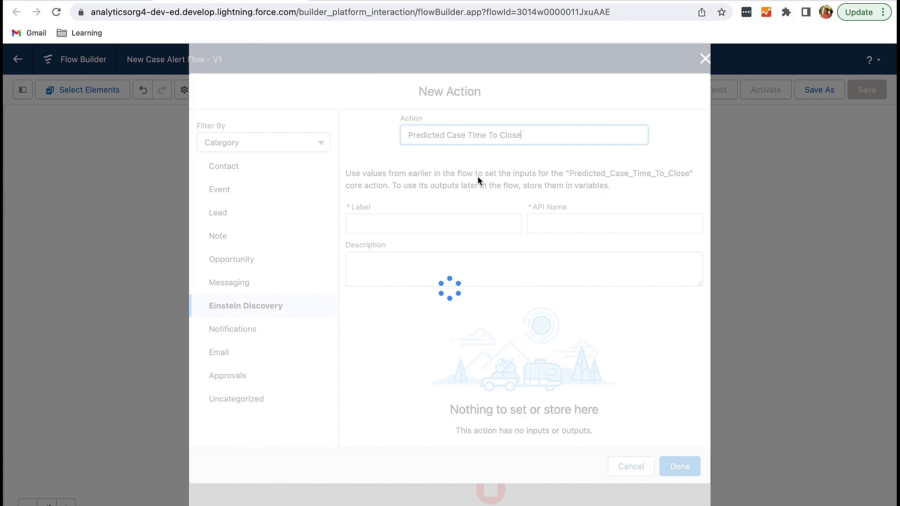
Step: Label the new action "Case Time to Close" with the API name Case_Time_to_Close
click(417, 205)
text(Case Time to Close)
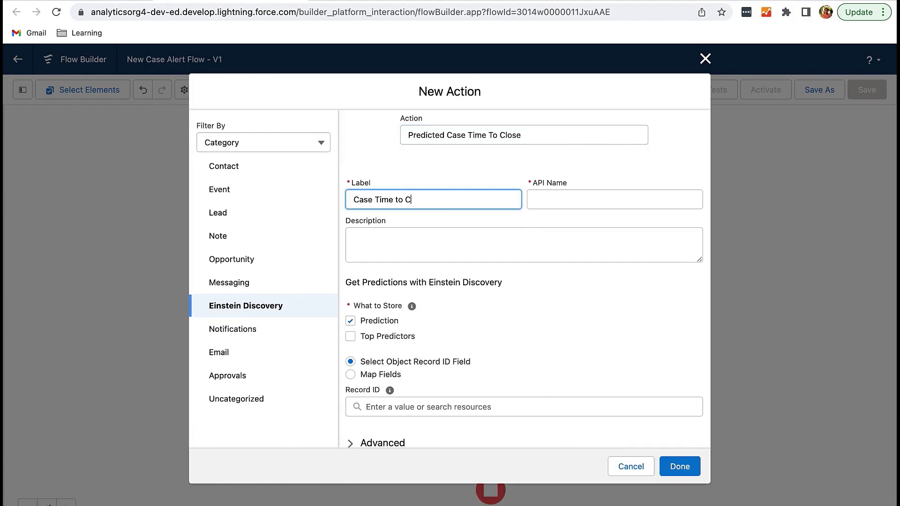
click(573, 194)
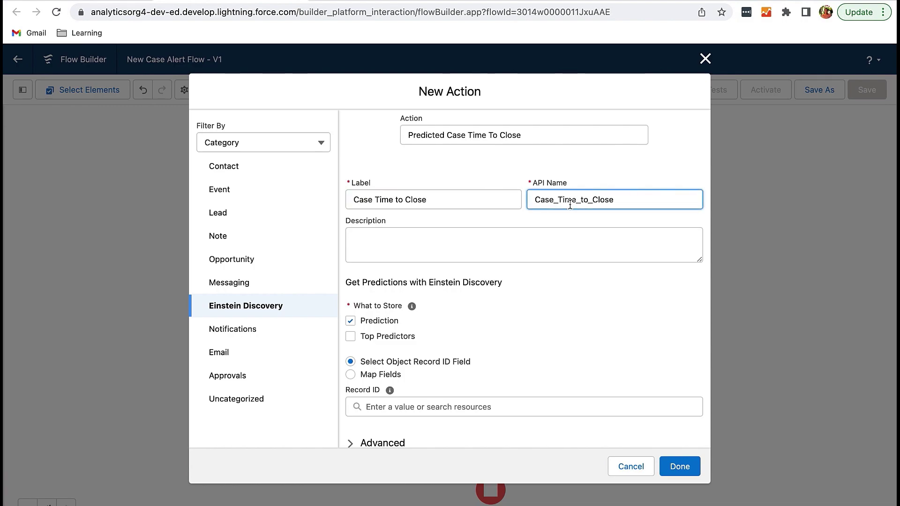
Step: Set the action's prediction input to Map Fields and bring up its model variable mappings
scroll(539, 317, down, 1)
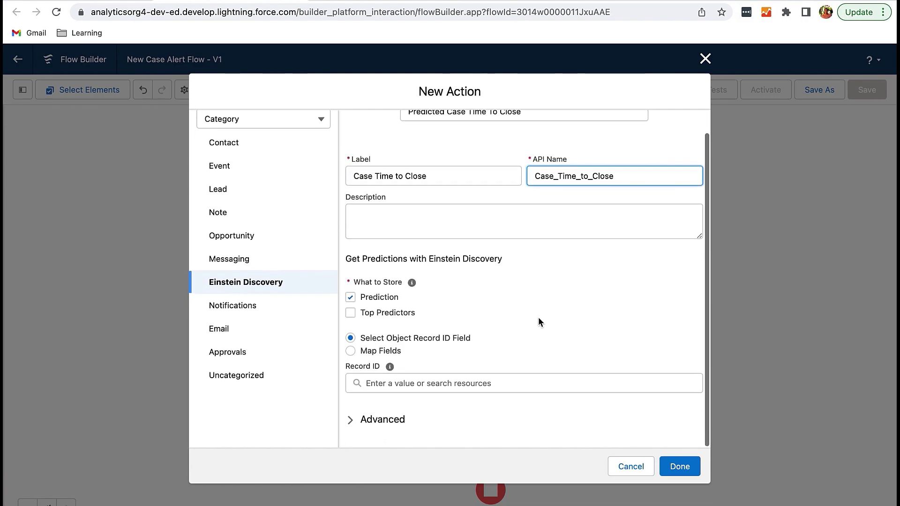
click(356, 351)
scroll(603, 359, down, 2)
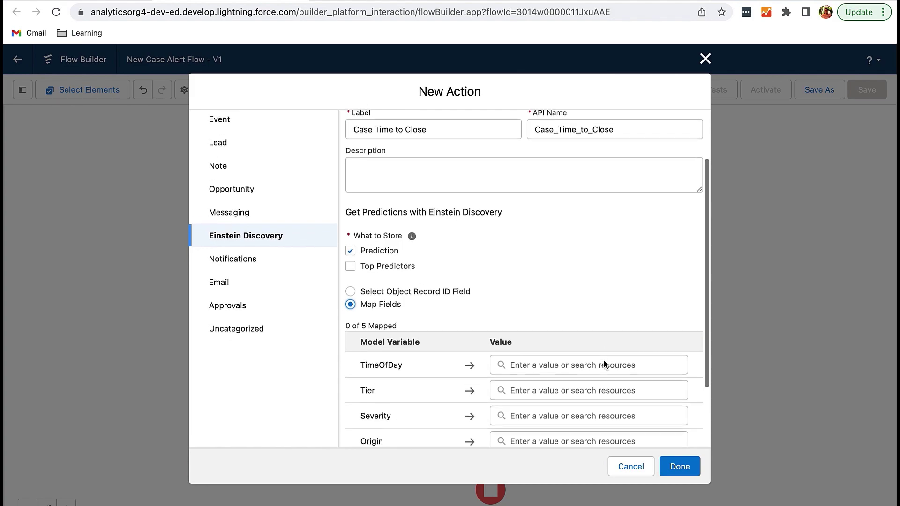
scroll(604, 360, down, 2)
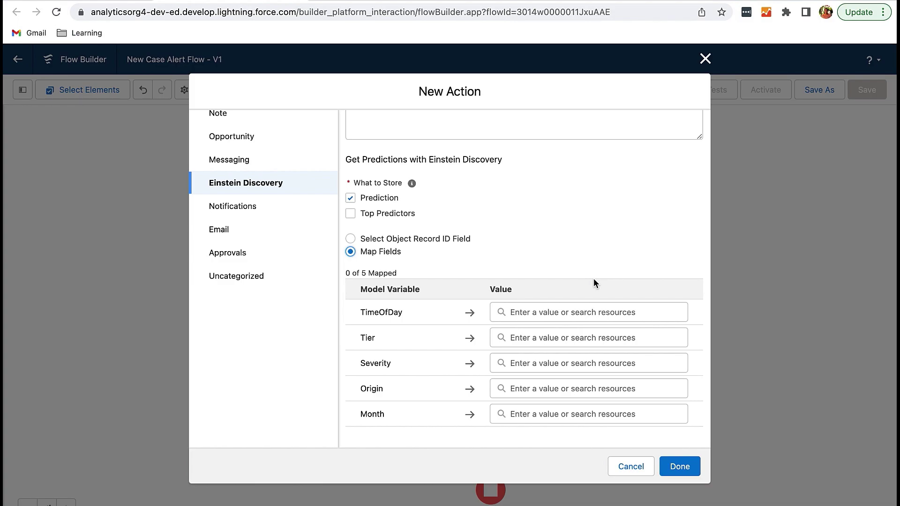
Step: Map the model variables TimeOfDay and Tier to the flow formulas TimeOfDay and Tier
click(571, 312)
text(ti)
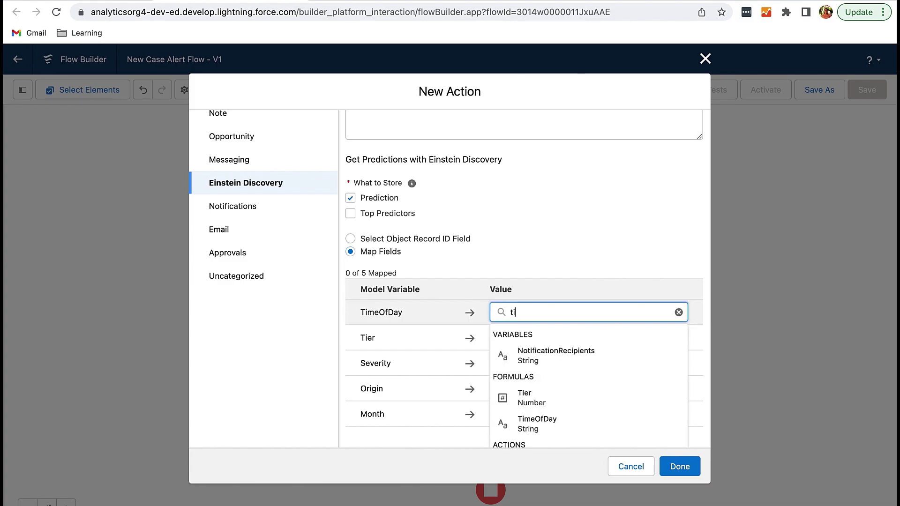
text(me)
click(570, 347)
click(570, 346)
text(tier)
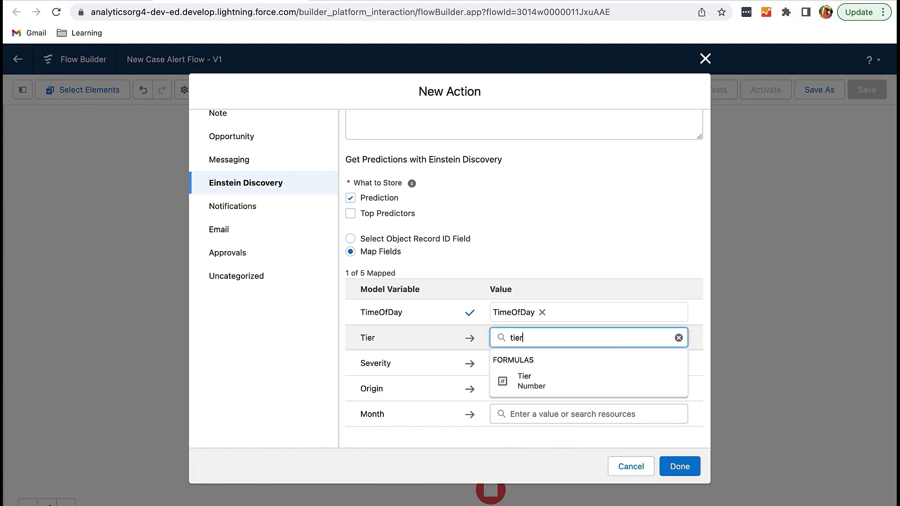
click(539, 378)
Step: Map the model variables Severity and Origin to the flow formulas of the same names
click(525, 364)
text(severity)
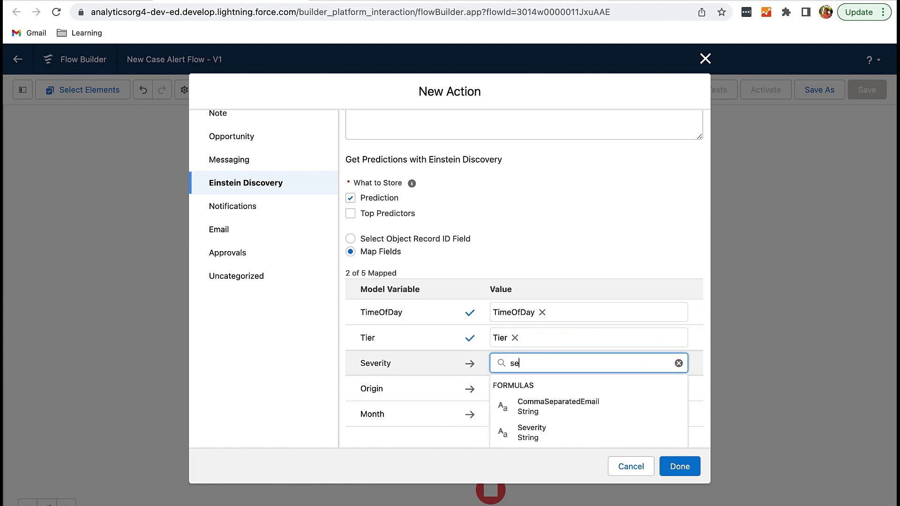
click(544, 411)
click(517, 385)
text(Origin)
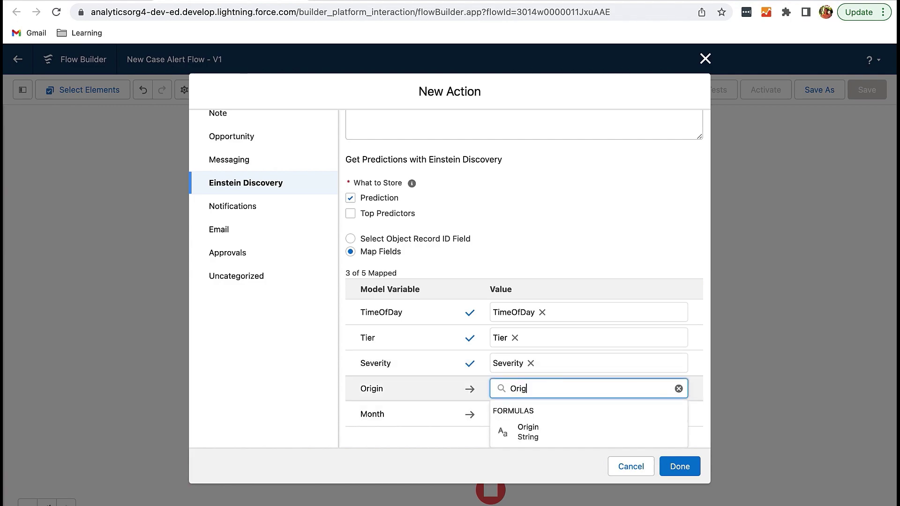
click(528, 432)
Step: Map the model variable Month to the Month formula and finish the Case Time to Close action
click(529, 411)
text(mont)
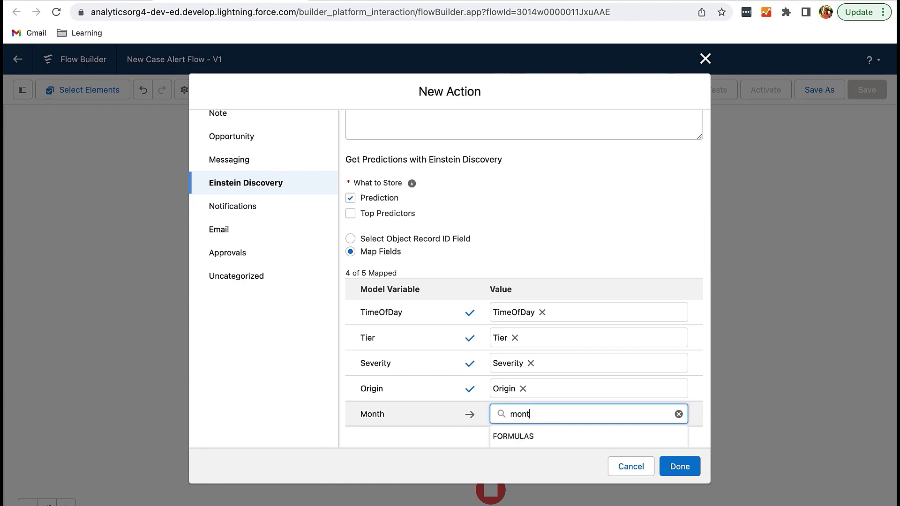
text(h)
scroll(570, 338, down, 5)
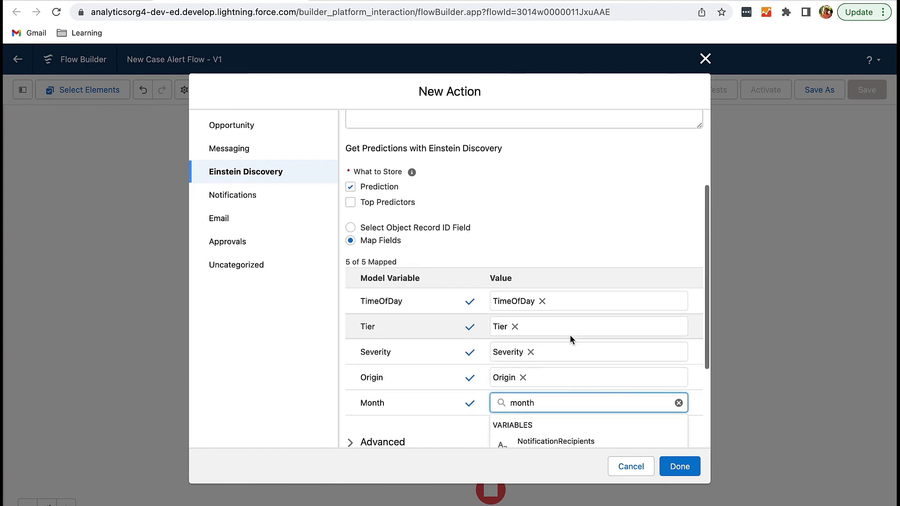
scroll(576, 416, down, 4)
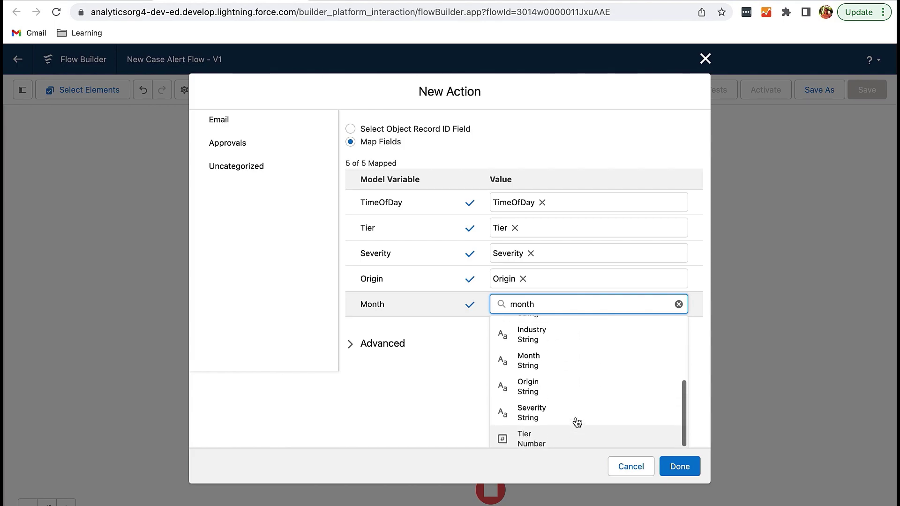
click(564, 378)
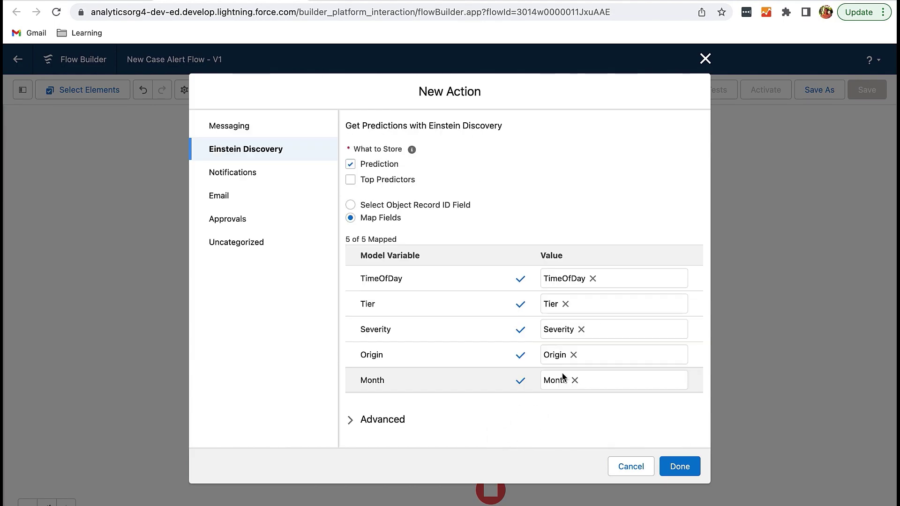
click(680, 467)
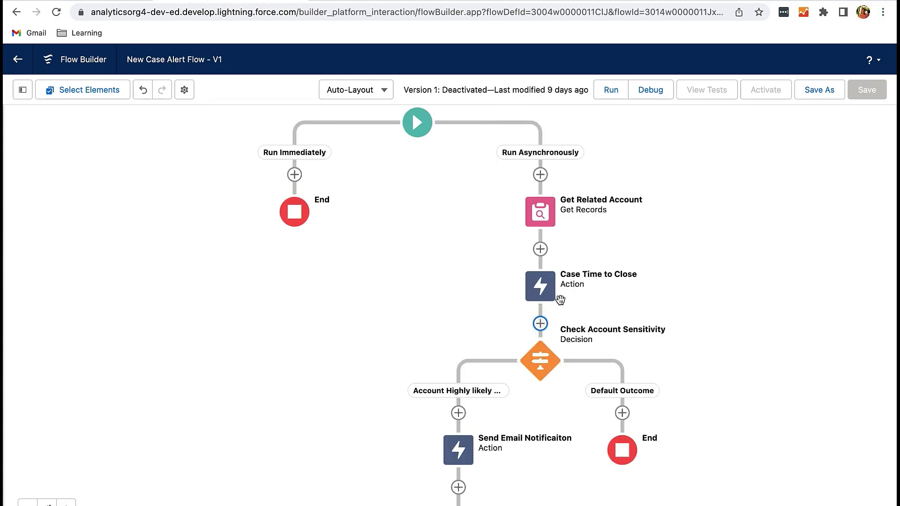
Step: Check the next challenge requirement and add the Einstein Discovery action Predicted Likelihood of Escalation between Case Time to Close and Check Account Sensitivity
key(ctrl+Right)
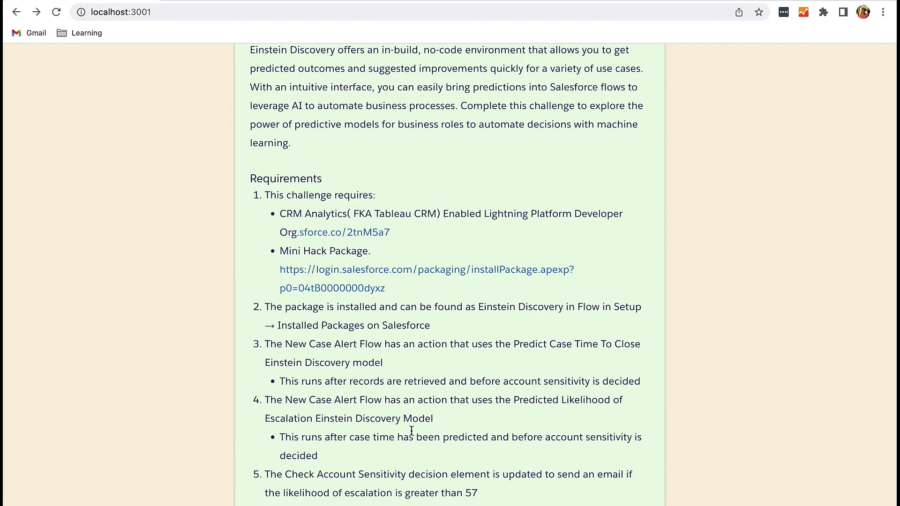
key(ctrl+Left)
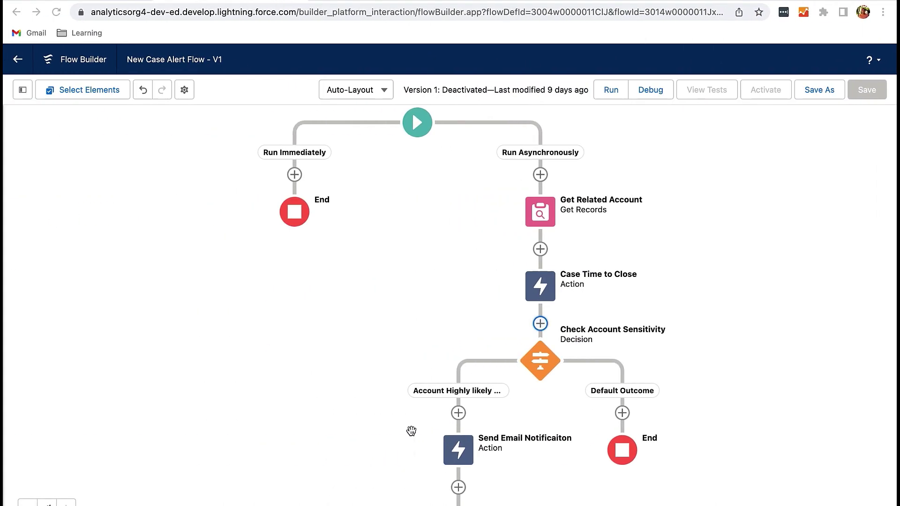
click(540, 324)
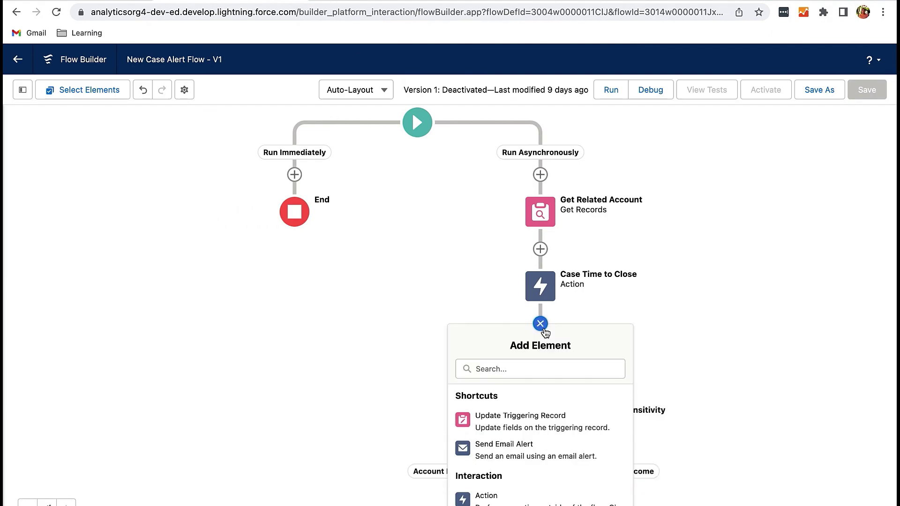
click(486, 497)
scroll(218, 338, down, 5)
scroll(218, 338, down, 1)
click(277, 405)
click(505, 160)
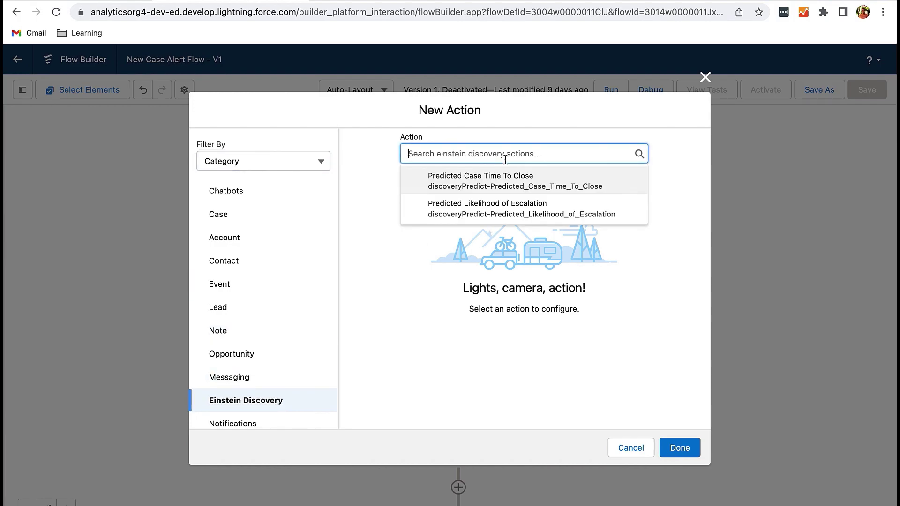
click(529, 209)
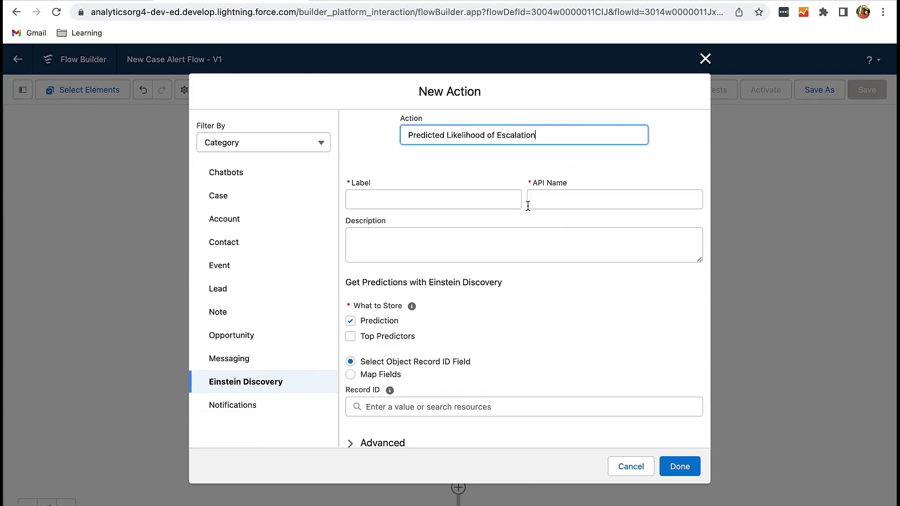
Step: Label the new action "Likelihood of escalation" with the API name Likelihood_of_escalation
click(432, 200)
text(Likel)
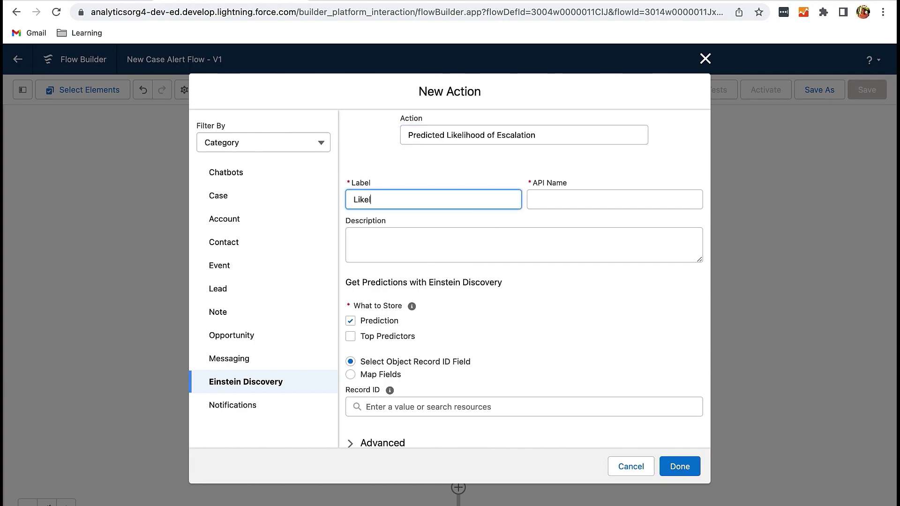
text(ihood of escalat)
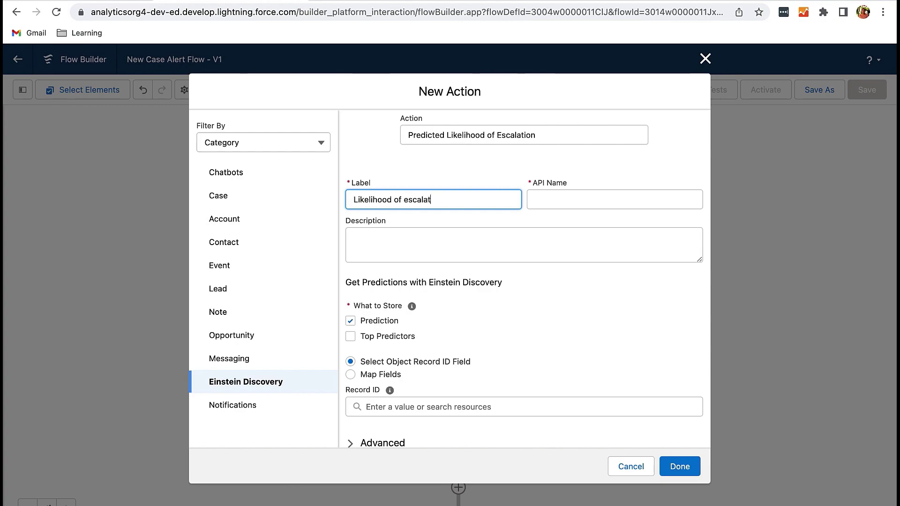
text(ion)
click(566, 200)
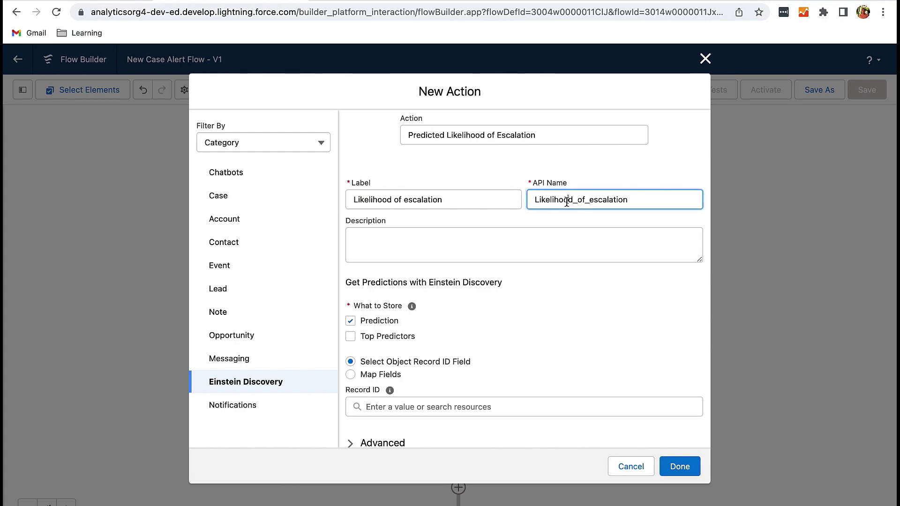
Step: Set the escalation action's prediction input to Map Fields and map the model variable Type to the Type formula
scroll(499, 322, down, 1)
click(350, 351)
scroll(473, 325, down, 3)
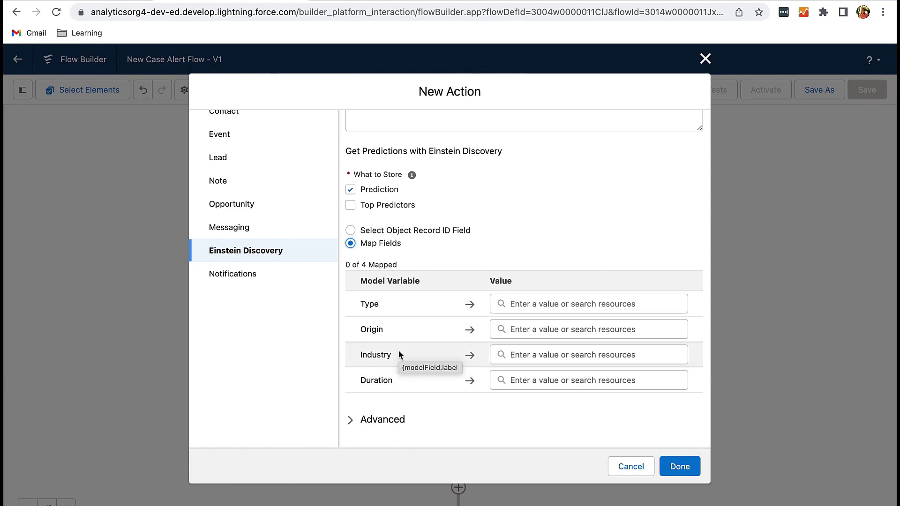
click(577, 302)
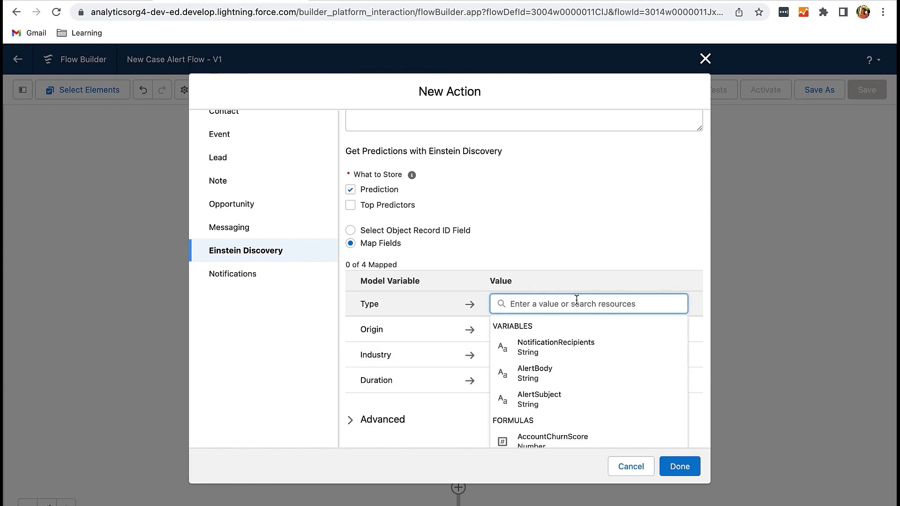
text(type)
click(570, 348)
scroll(562, 416, down, 5)
scroll(564, 422, down, 1)
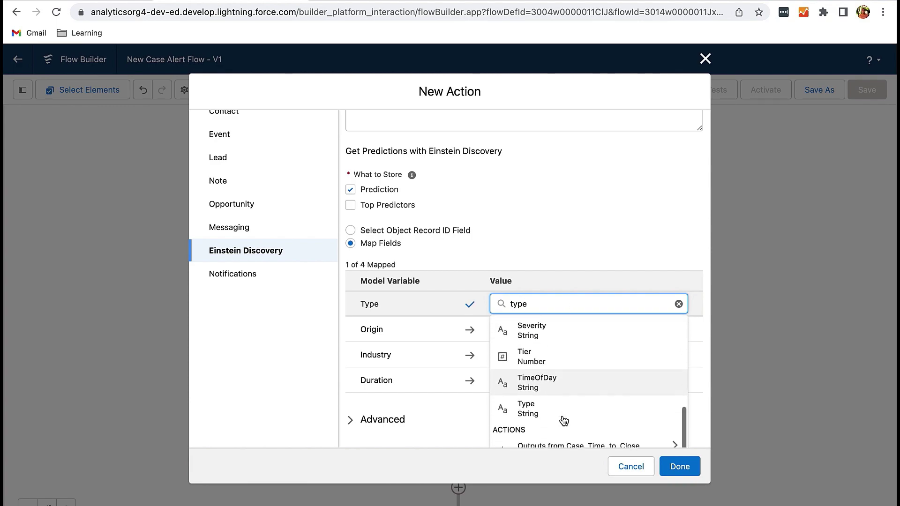
click(564, 409)
Step: Map the model variables Origin and Industry to the flow formulas Origin and Industry
click(543, 329)
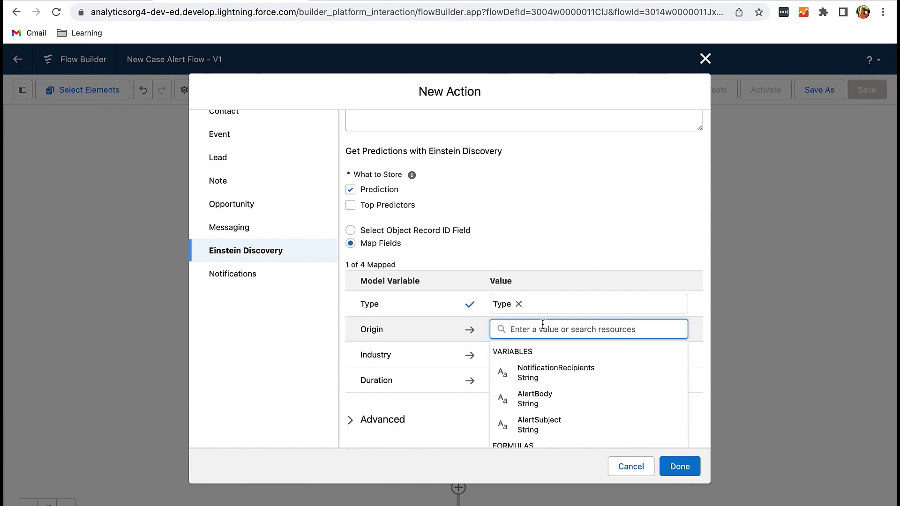
text(Origin)
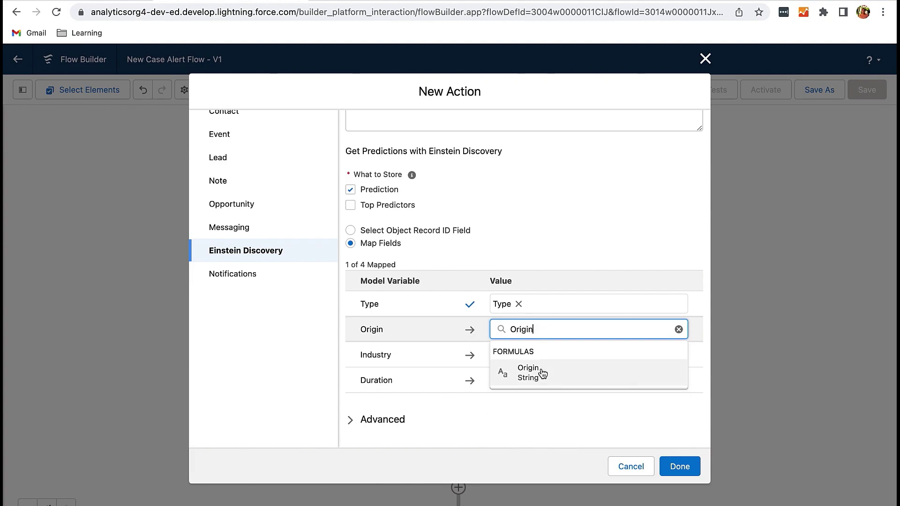
click(543, 373)
click(519, 355)
text(Indur)
key(BackSpace)
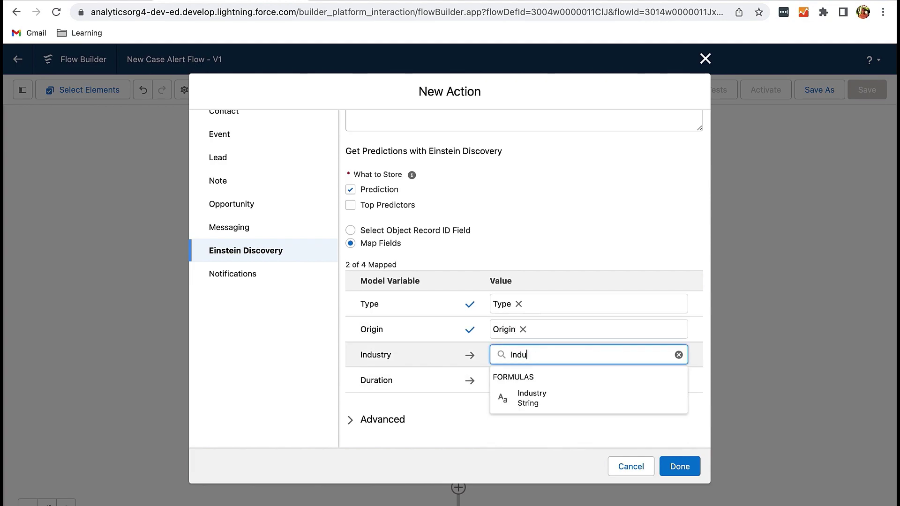
click(536, 399)
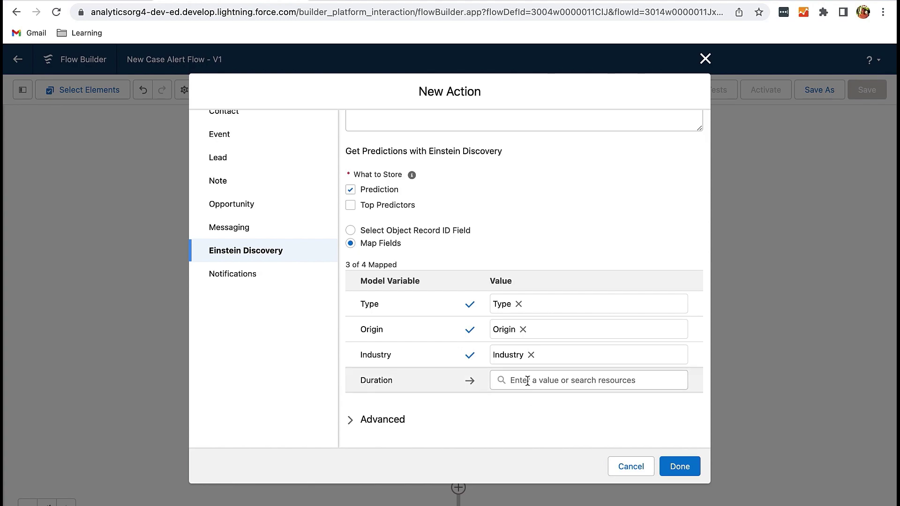
Step: Map the model variable Duration to Case_Time_to_Close.prediction and finish the Likelihood of escalation action
click(527, 381)
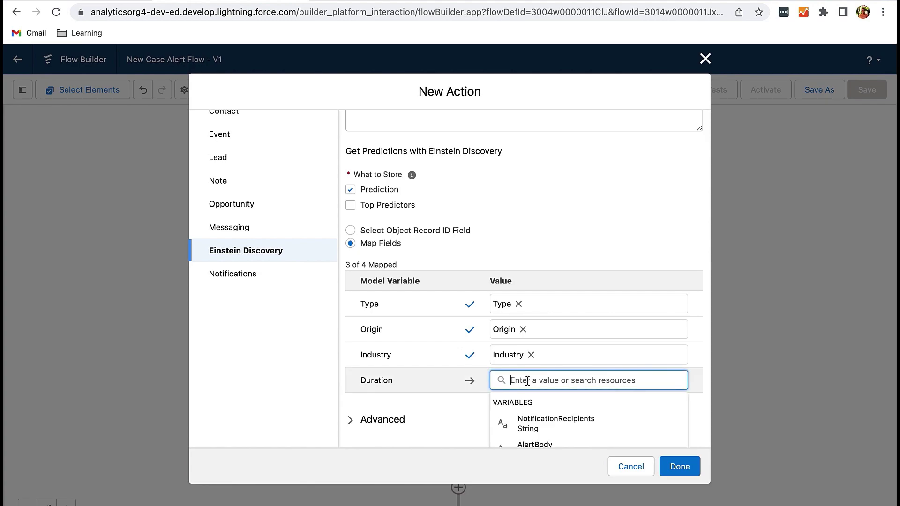
scroll(547, 436, down, 10)
scroll(545, 435, down, 10)
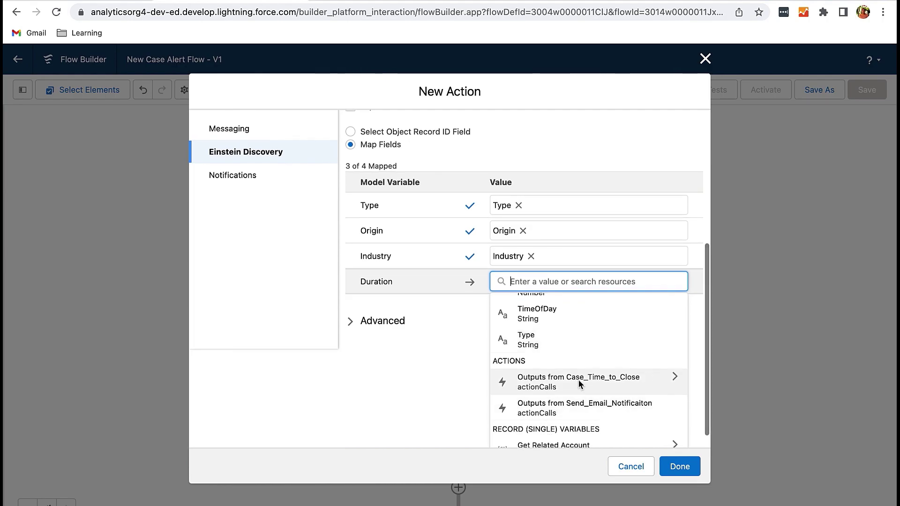
click(674, 383)
click(585, 429)
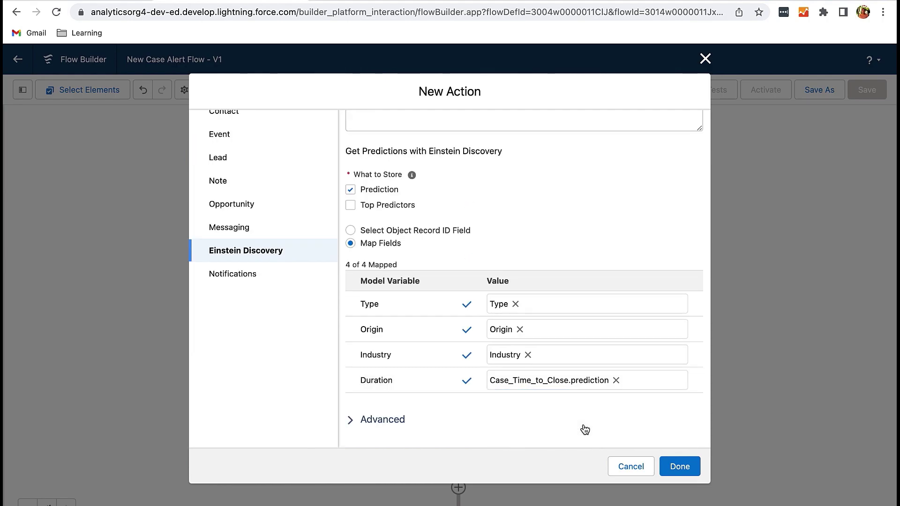
click(688, 469)
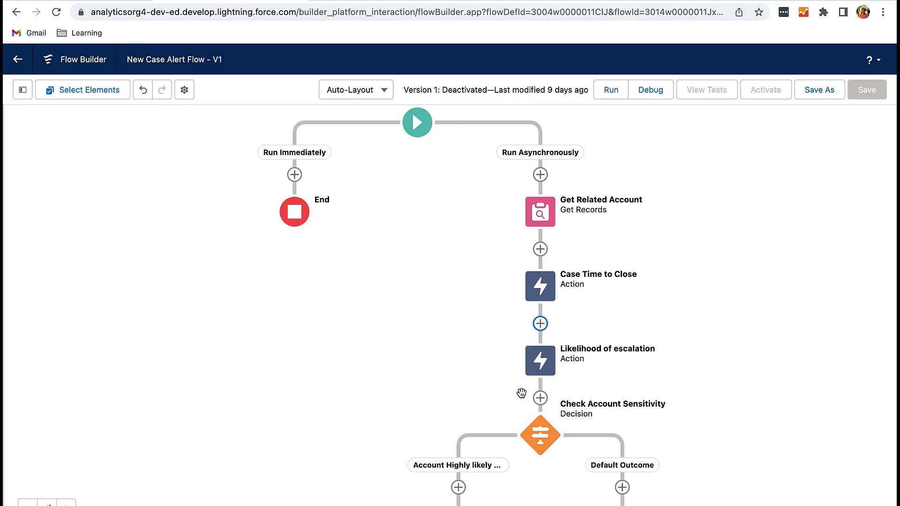
Step: Check the decision requirement on the challenge page, then add a condition on the Likelihood_of_escalation prediction to Check Account Sensitivity's Account Highly likely to Churn outcome
key(ctrl+Right)
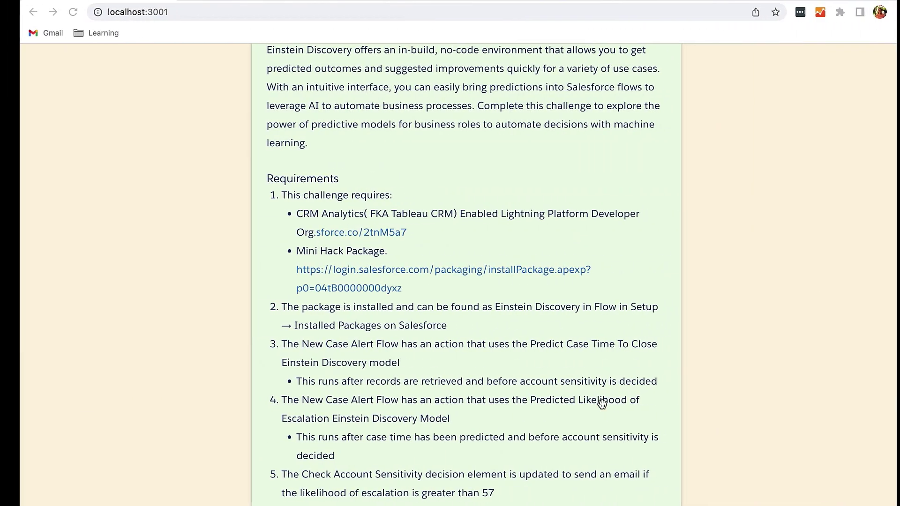
scroll(602, 405, down, 1)
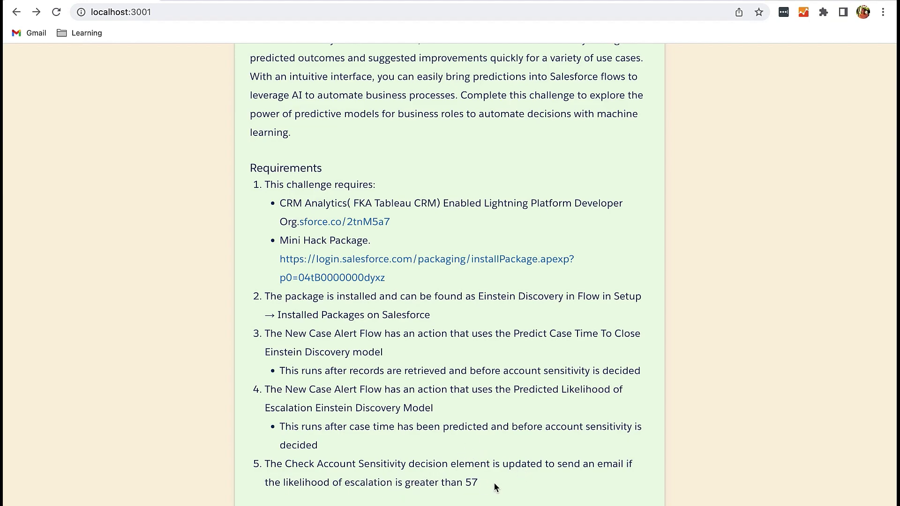
key(ctrl+Tab)
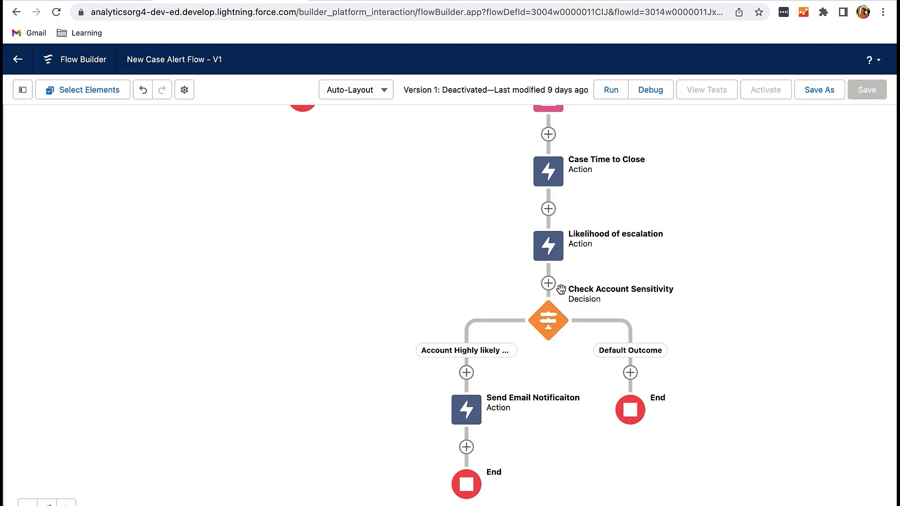
click(548, 320)
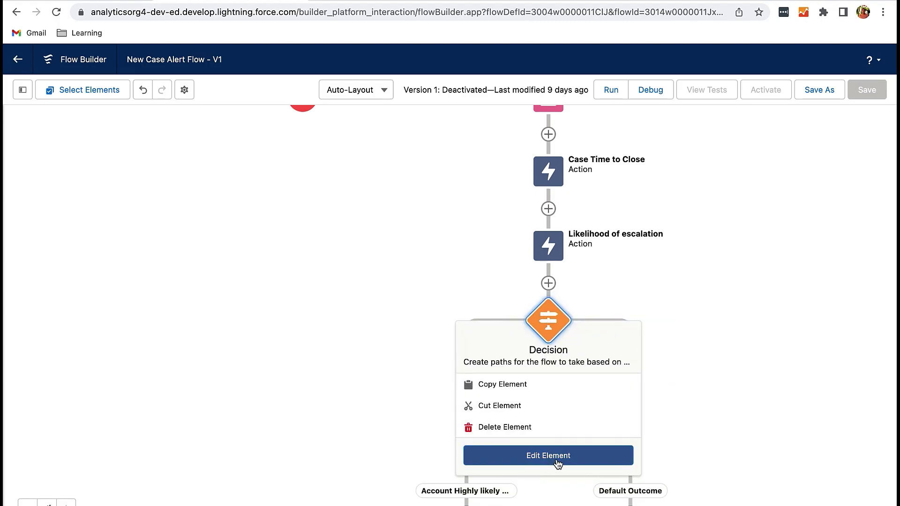
click(558, 464)
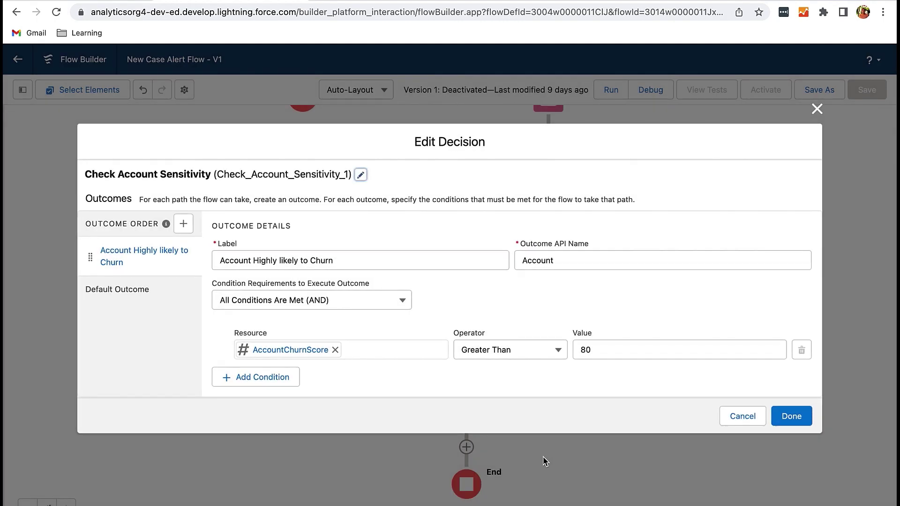
click(281, 377)
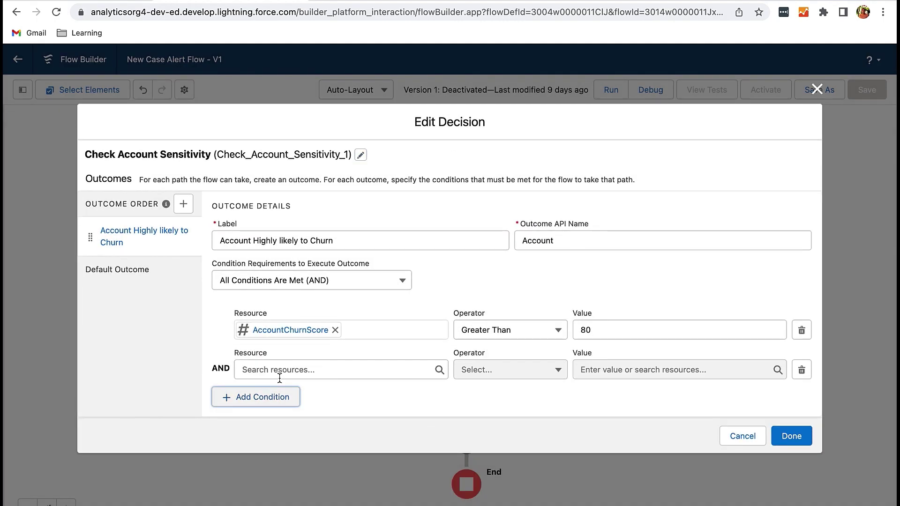
click(303, 372)
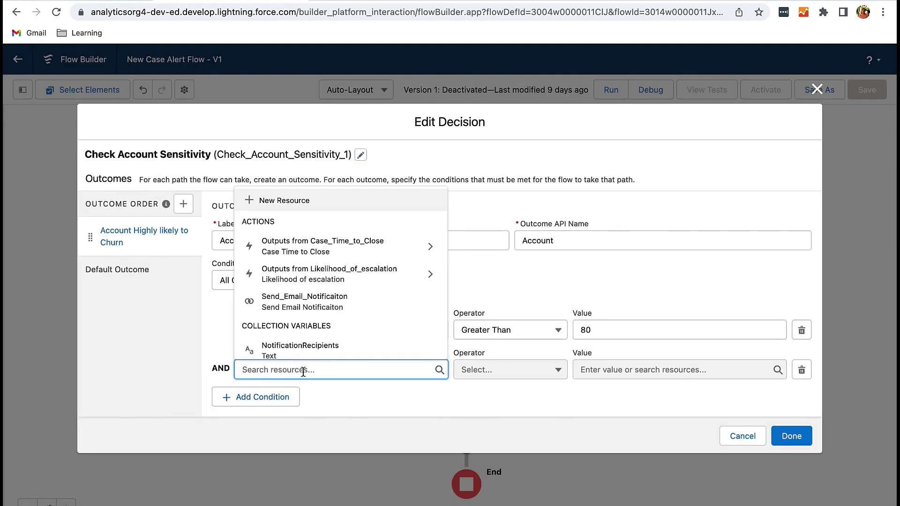
click(430, 277)
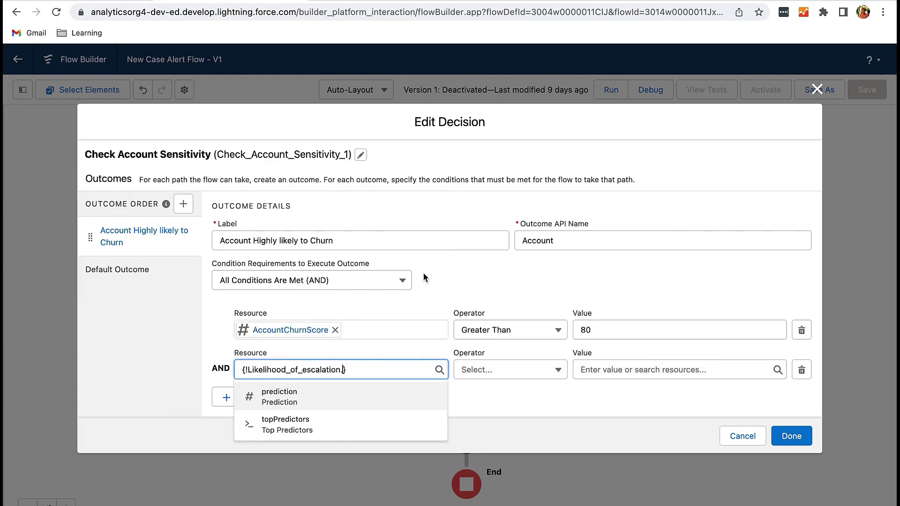
click(332, 396)
Step: Set the escalation prediction condition to Greater Than 57 and finish editing the Check Account Sensitivity decision
click(510, 367)
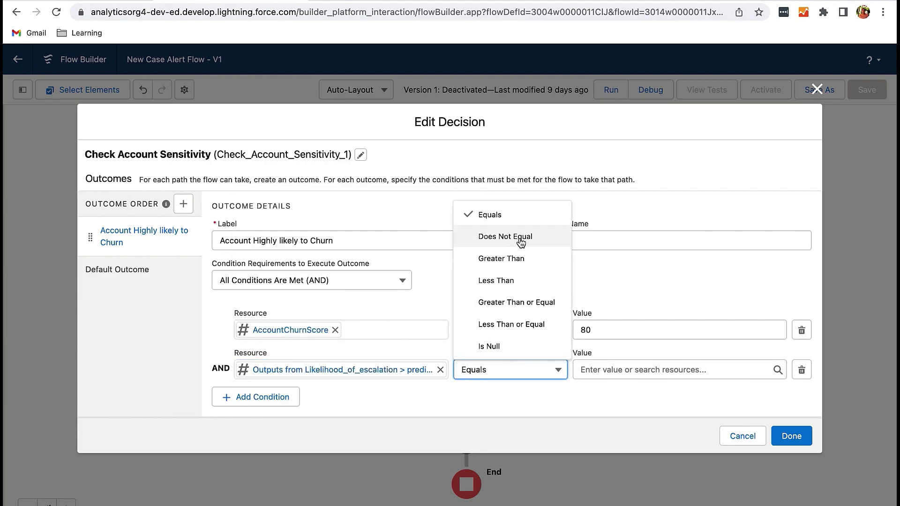
click(525, 258)
click(612, 371)
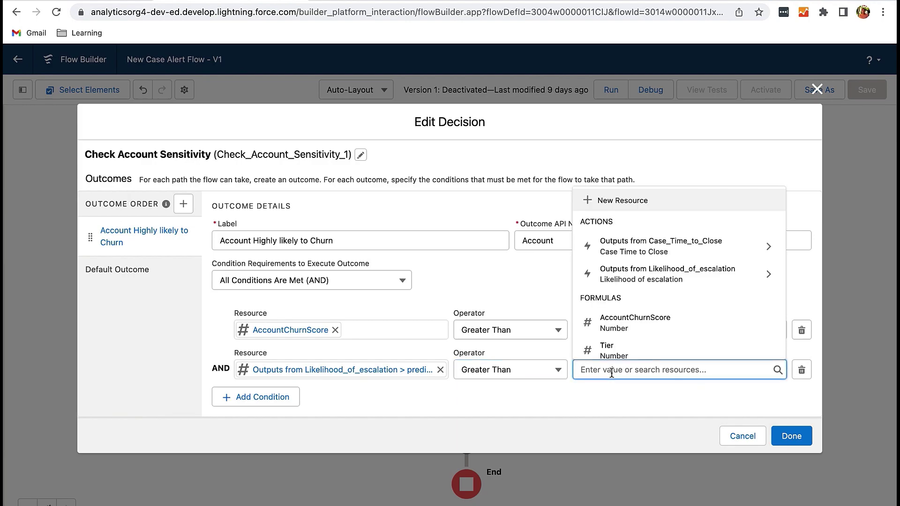
text(57)
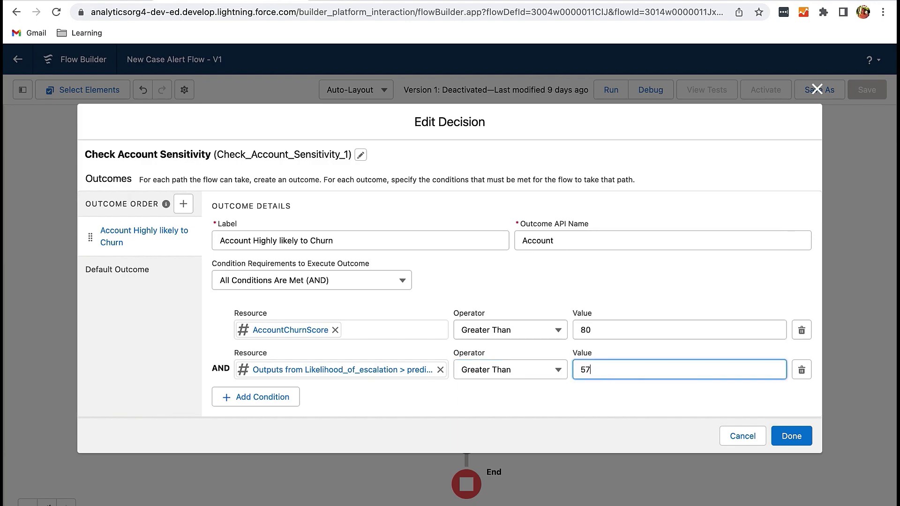
click(793, 437)
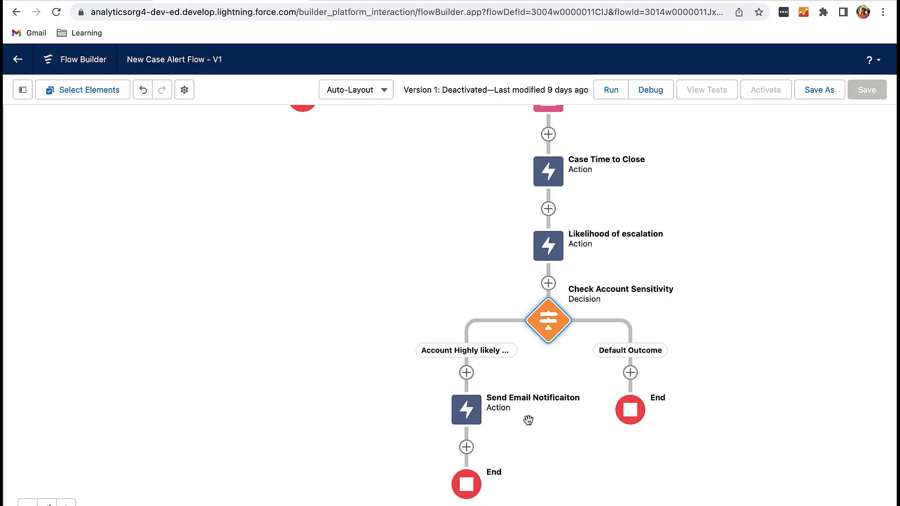
Step: Recheck the challenge requirements and save the New Case Alert Flow as a new version
key(ctrl+Right)
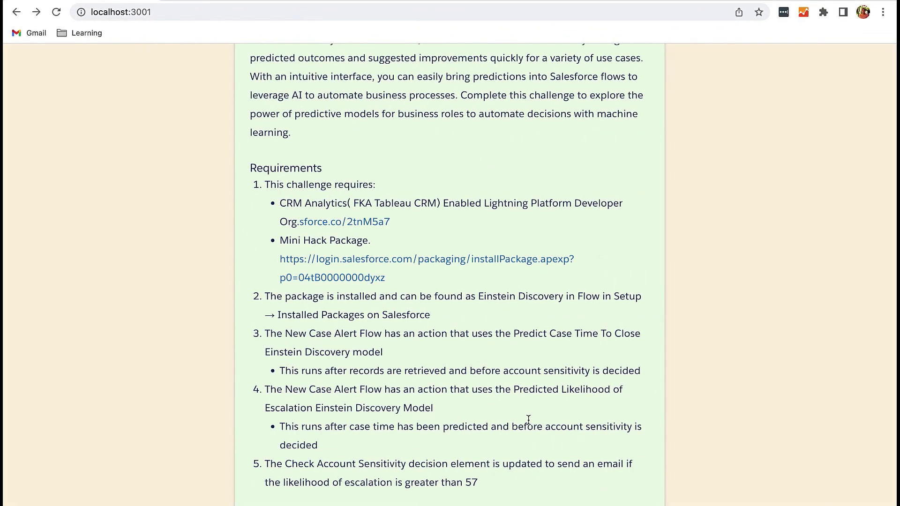
scroll(528, 420, down, 1)
scroll(527, 421, up, 1)
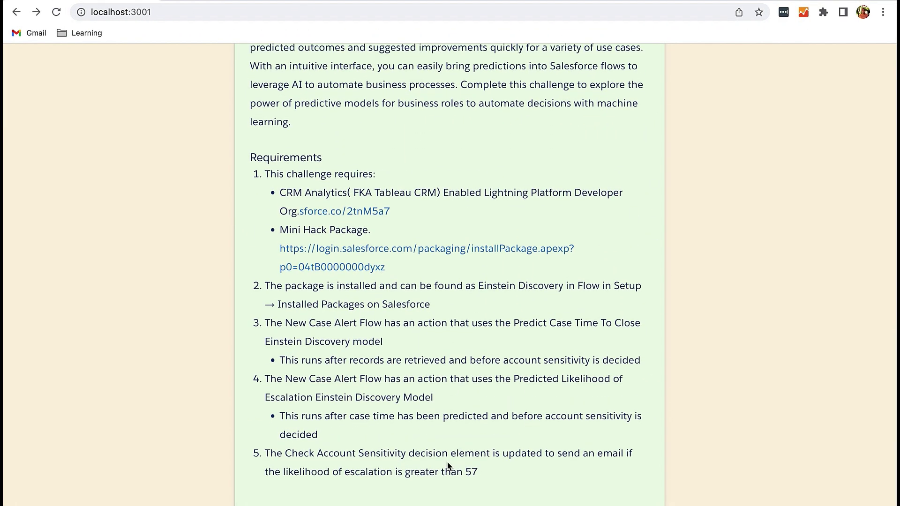
key(ctrl+Left)
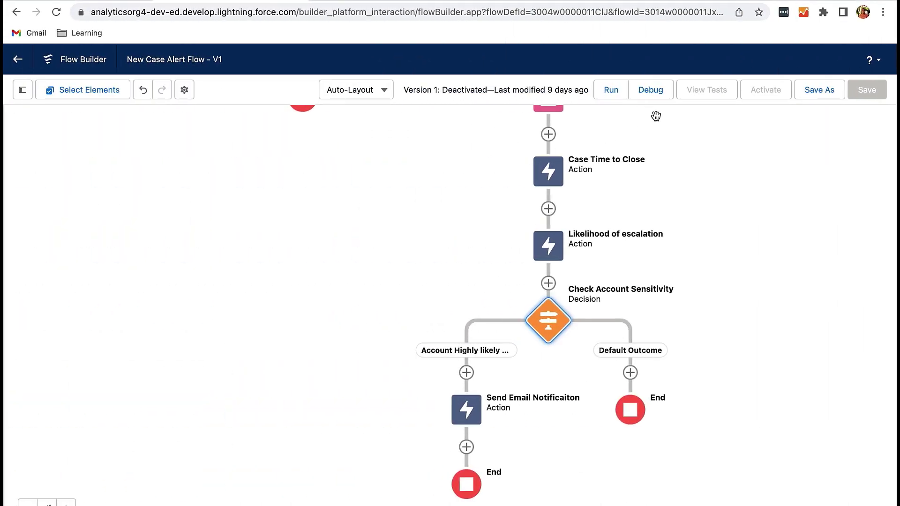
click(823, 96)
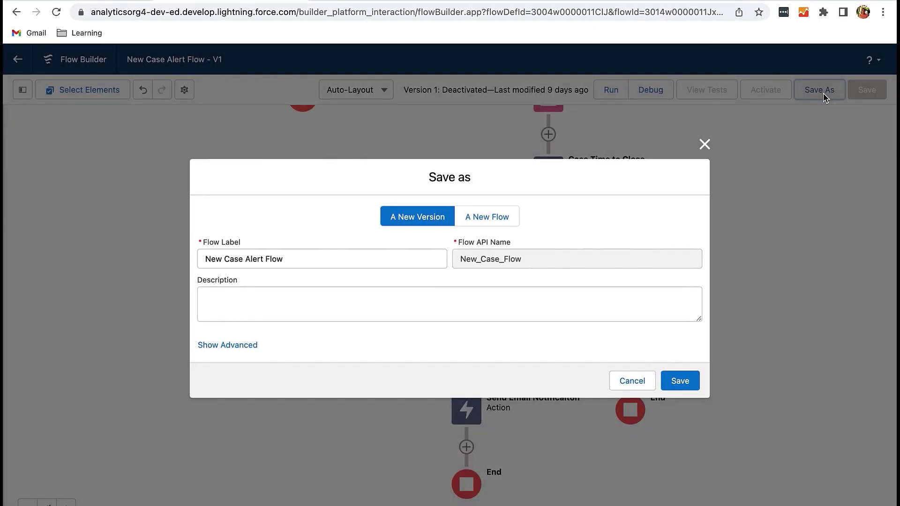
click(681, 381)
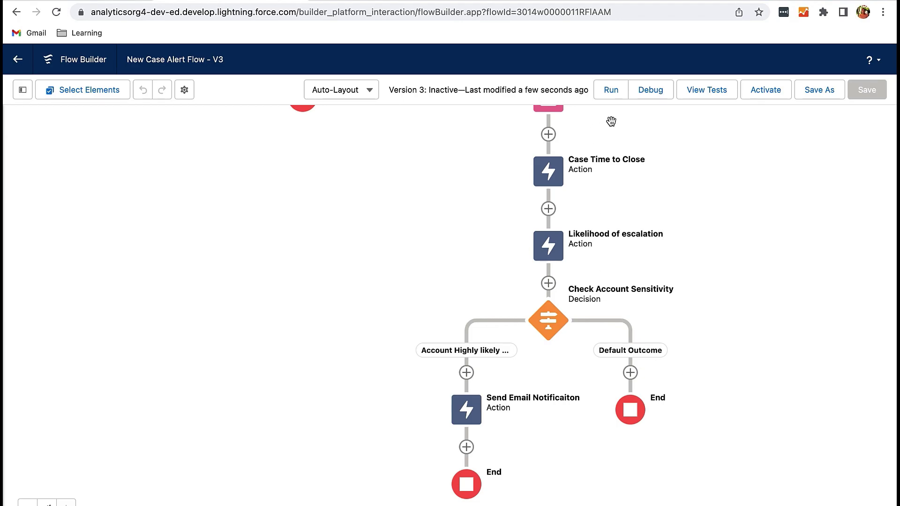
Step: Debug the saved flow on the Run Asynchronously path, using an existing case as the triggering record
click(655, 97)
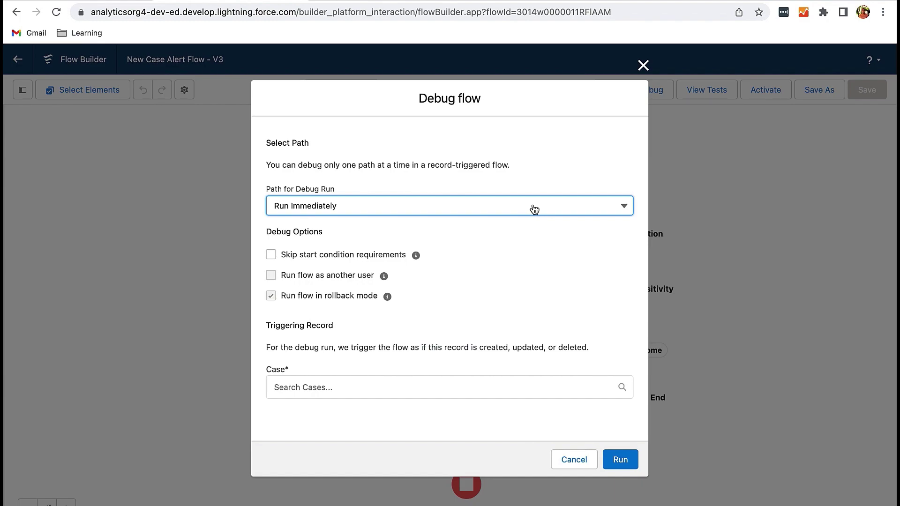
click(535, 209)
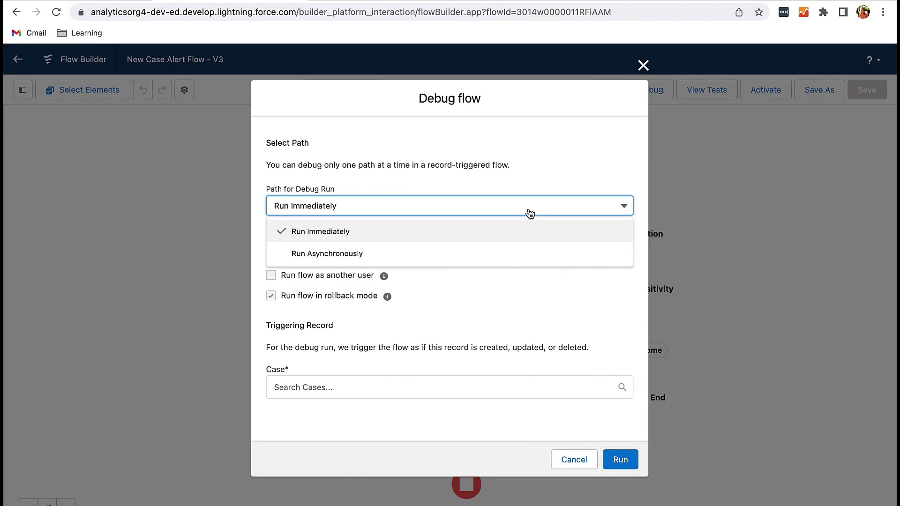
click(496, 253)
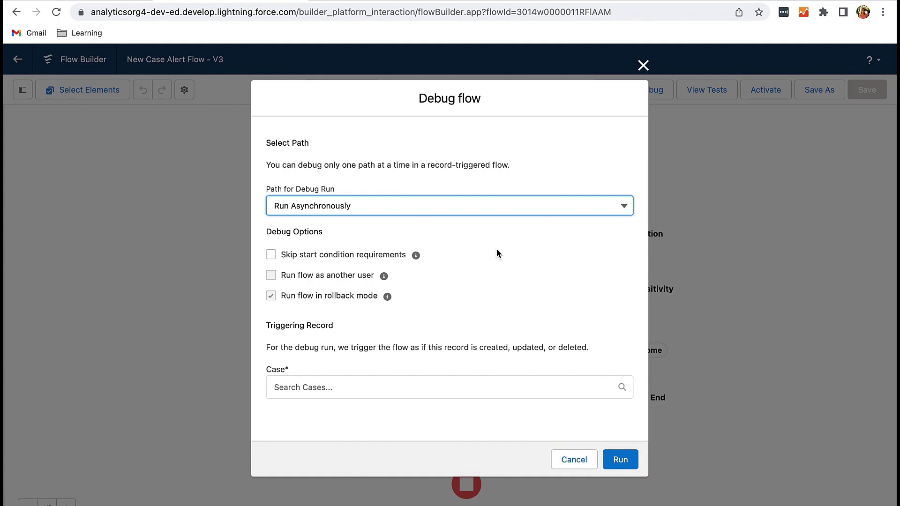
click(369, 389)
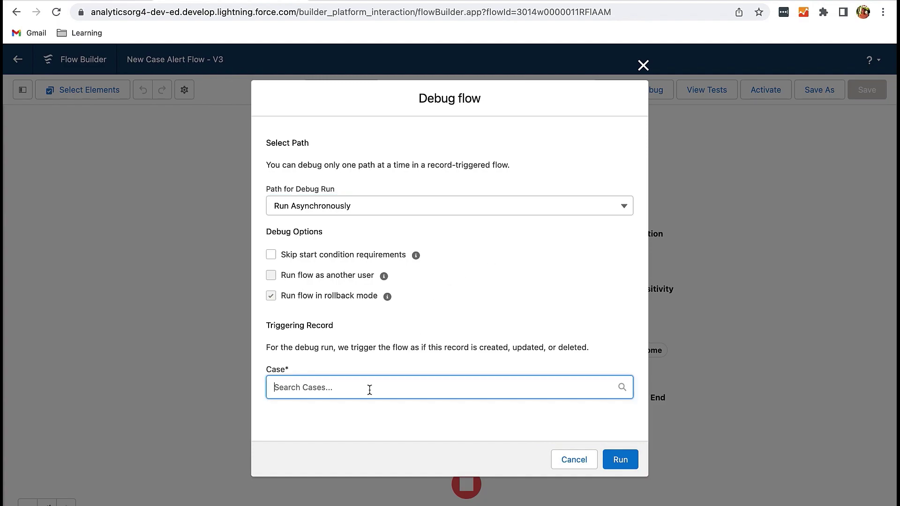
scroll(369, 389, down, 1)
click(369, 379)
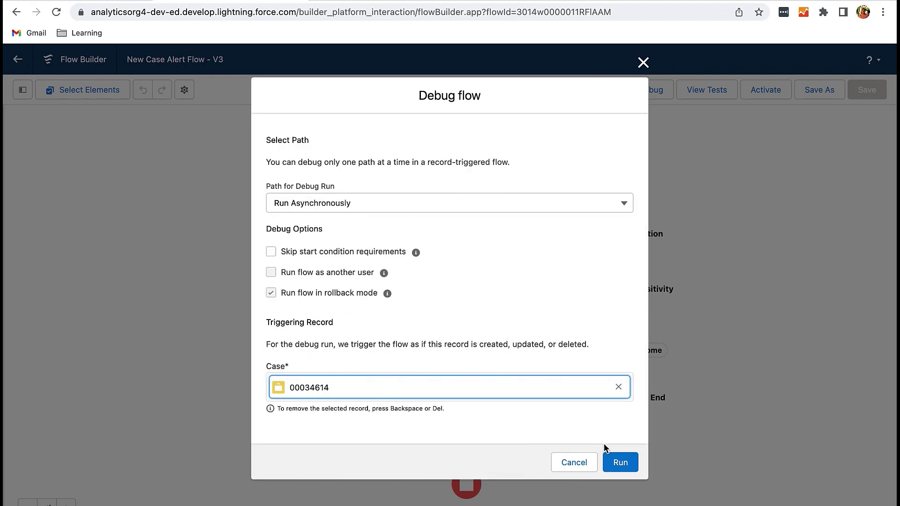
click(632, 464)
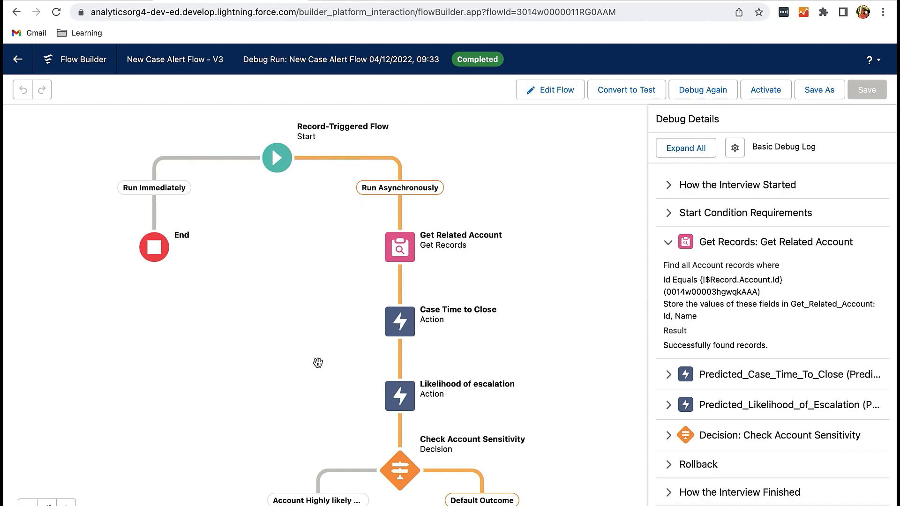
Step: Examine the inputs and outputs of the Predicted_Case_Time_To_Close and Predicted_Likelihood_of_Escalation actions in the debug details
drag(318, 363, 324, 287)
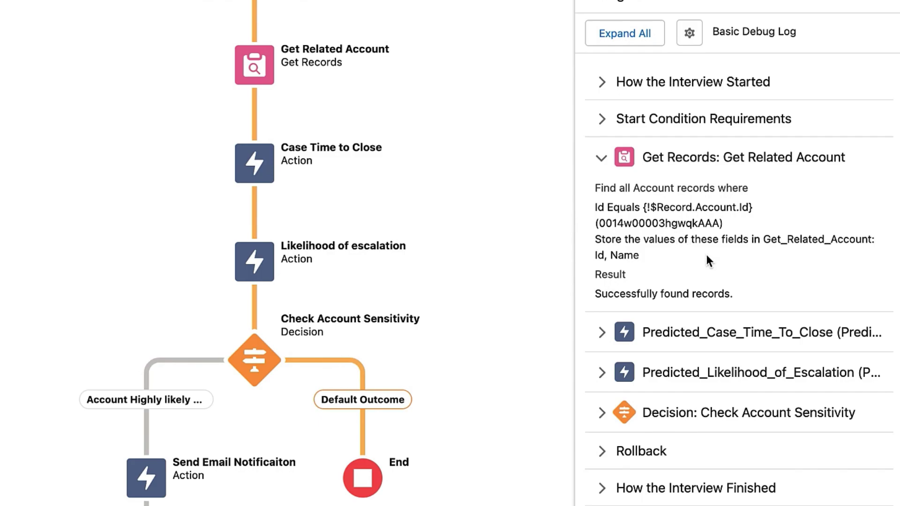
click(603, 334)
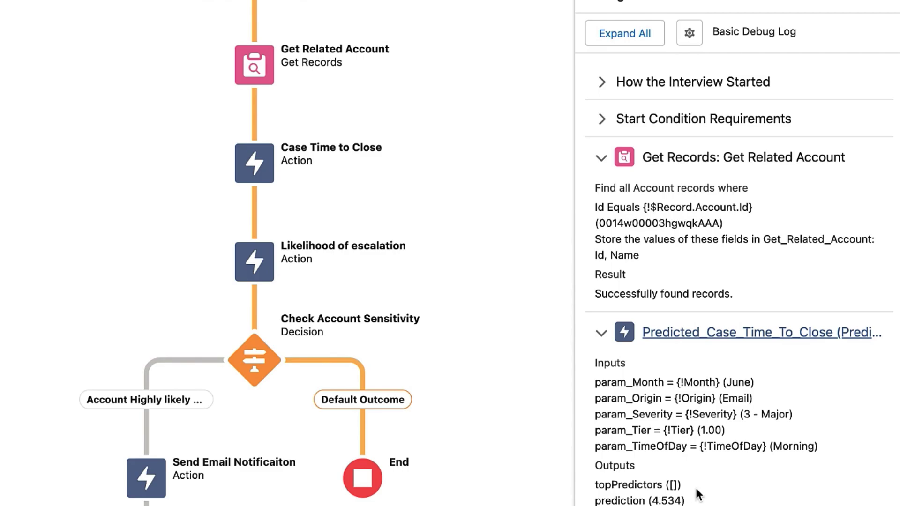
click(602, 333)
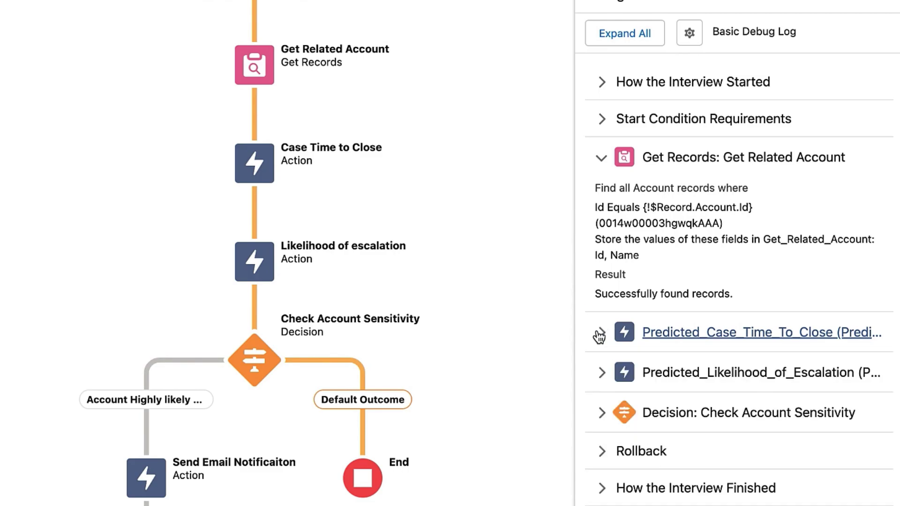
click(601, 374)
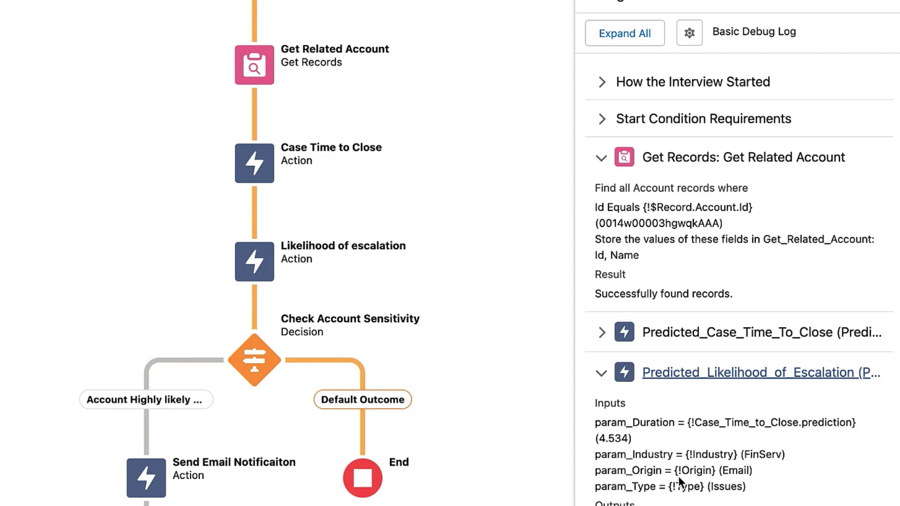
scroll(679, 476, down, 3)
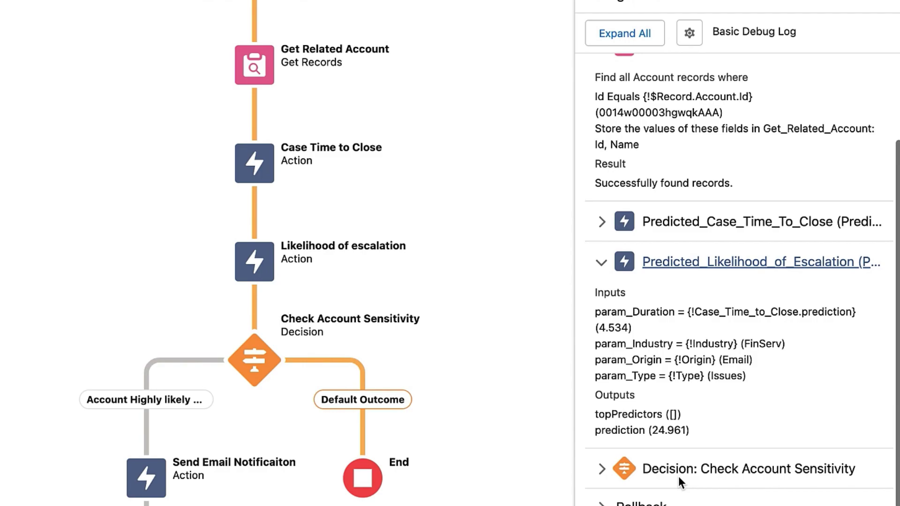
scroll(679, 476, down, 1)
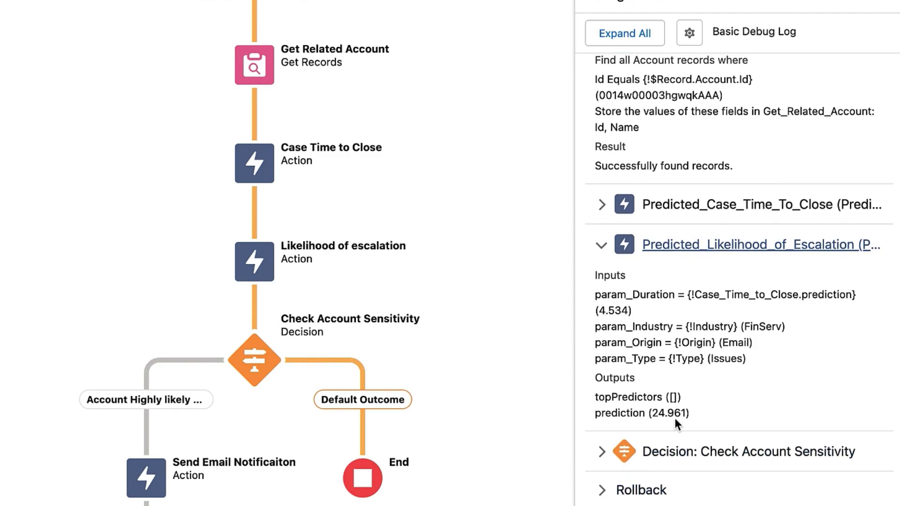
scroll(675, 419, down, 1)
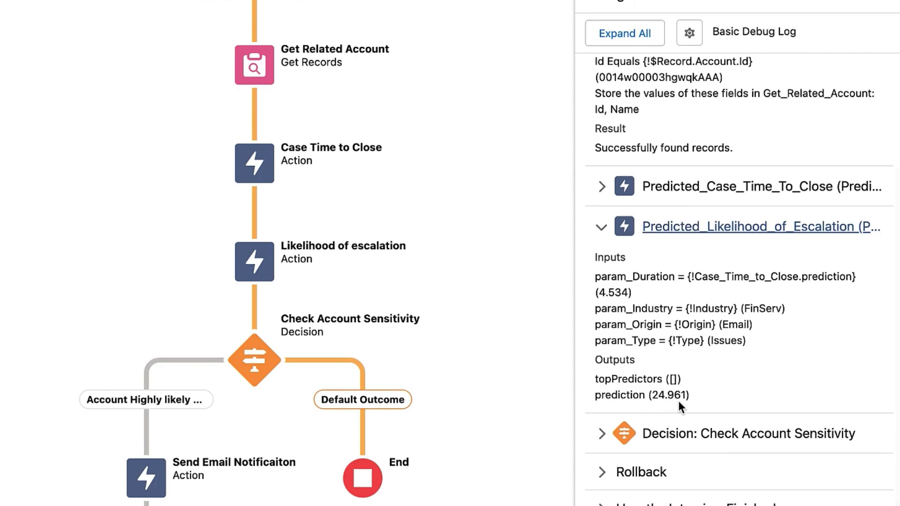
Step: Examine how the debug run evaluated the outcome conditions of the Check Account Sensitivity decision
click(603, 433)
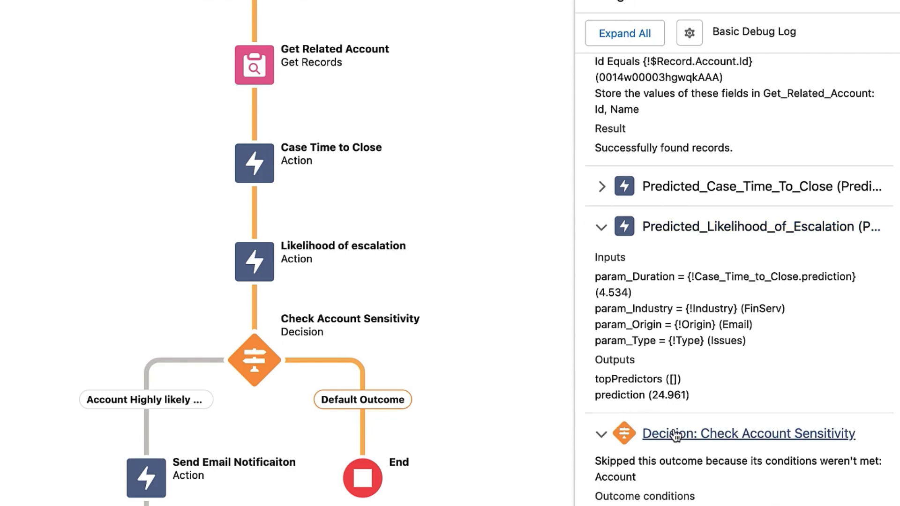
drag(697, 461, 699, 413)
scroll(790, 404, down, 6)
click(750, 346)
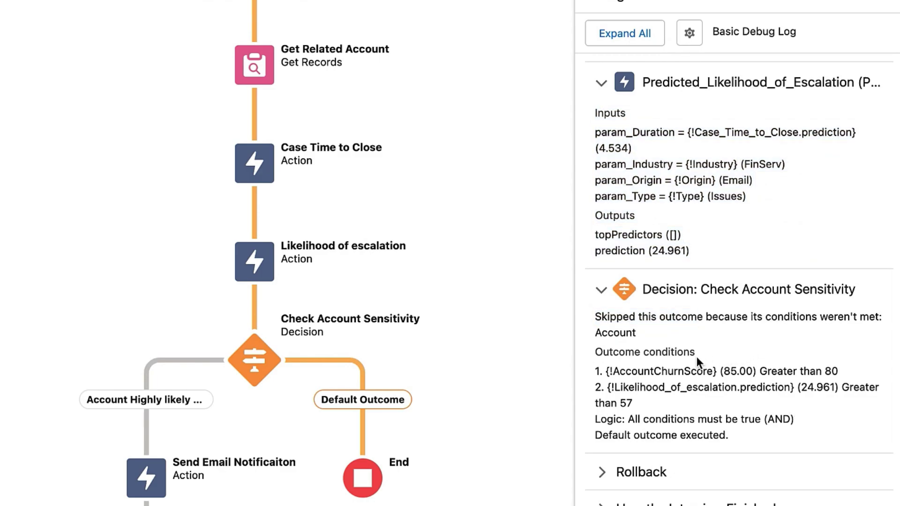